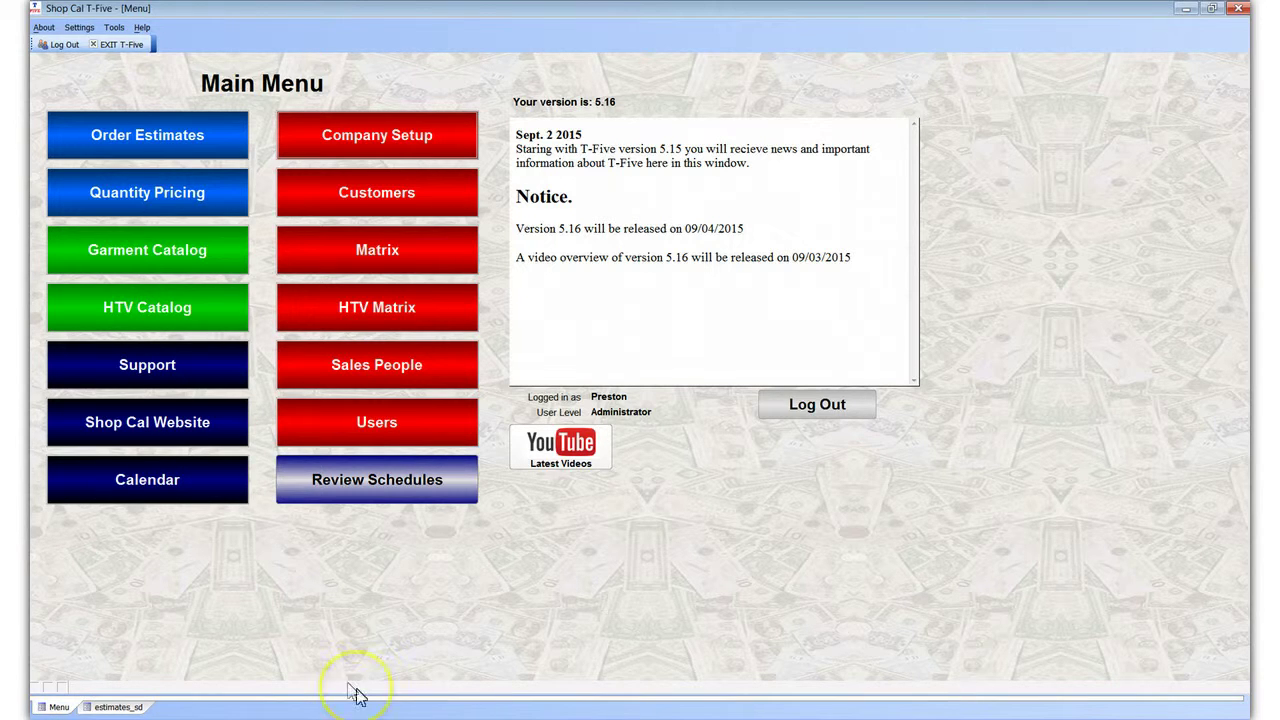
left_click(168, 145)
right_click(808, 226)
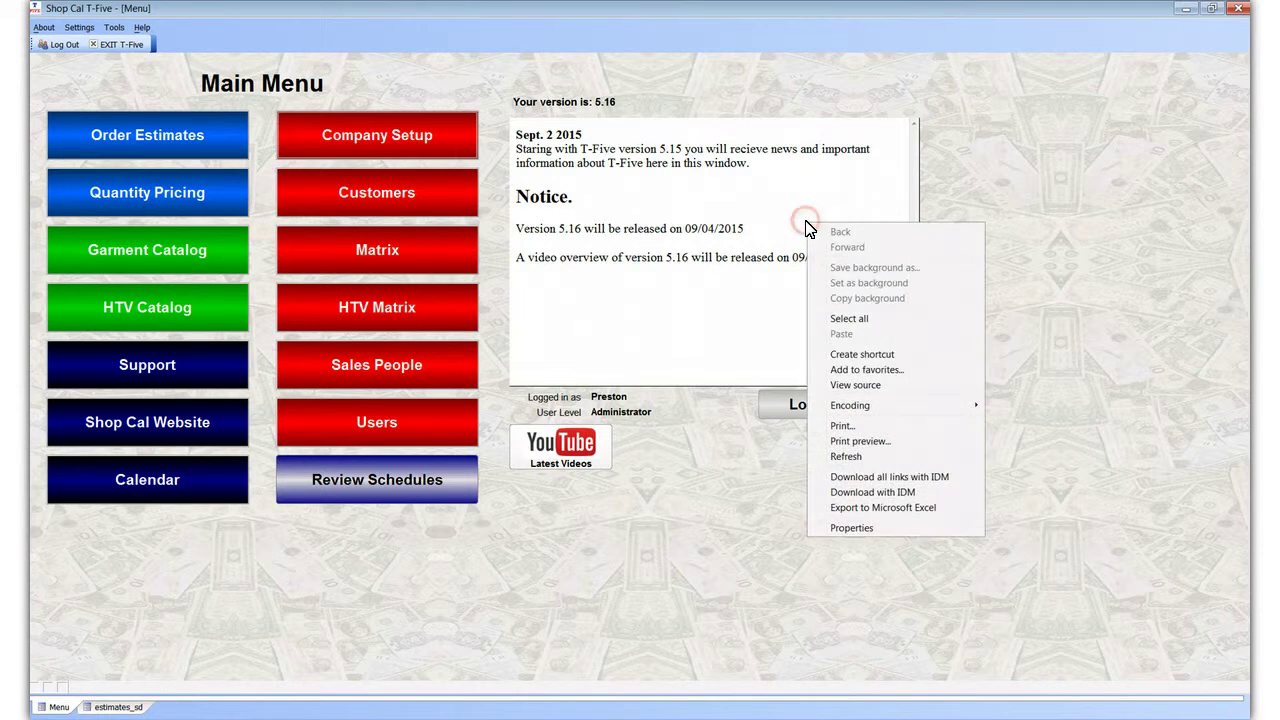
left_click(686, 474)
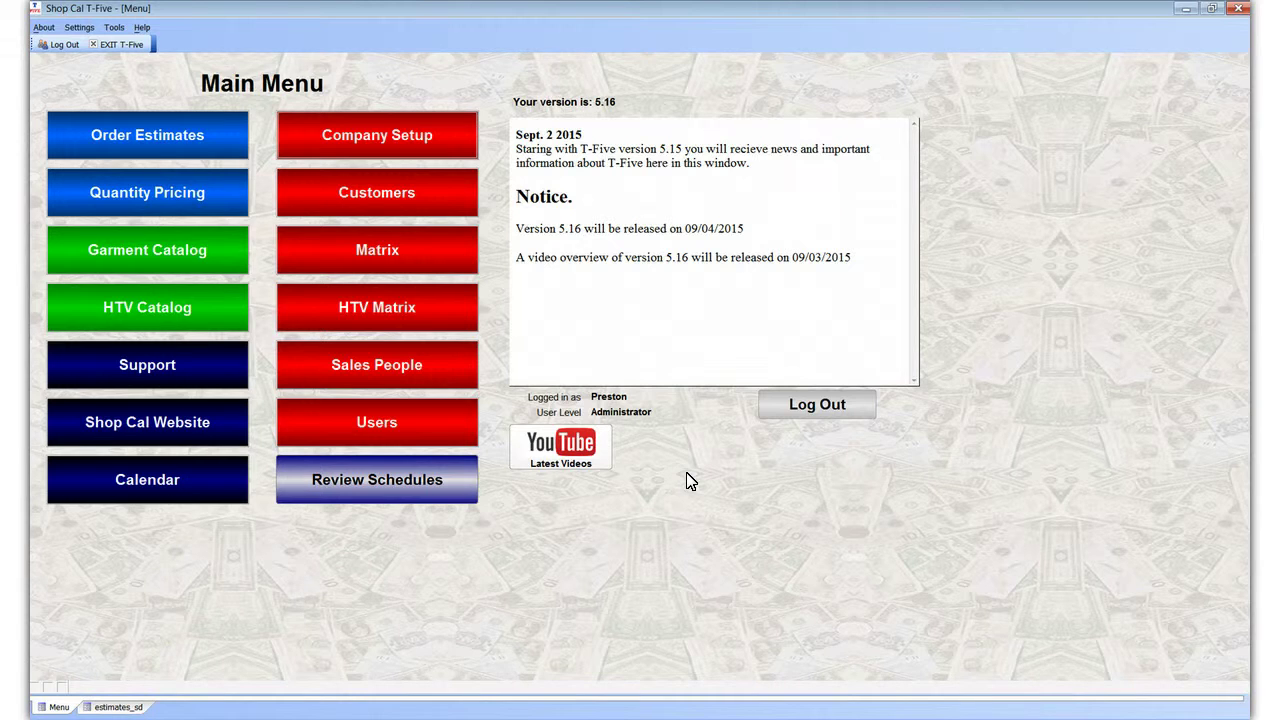
left_click(679, 507)
Open the garment catalog, view the OGIO Big Dome item with its image, and exit back to the main menu.
left_click(206, 254)
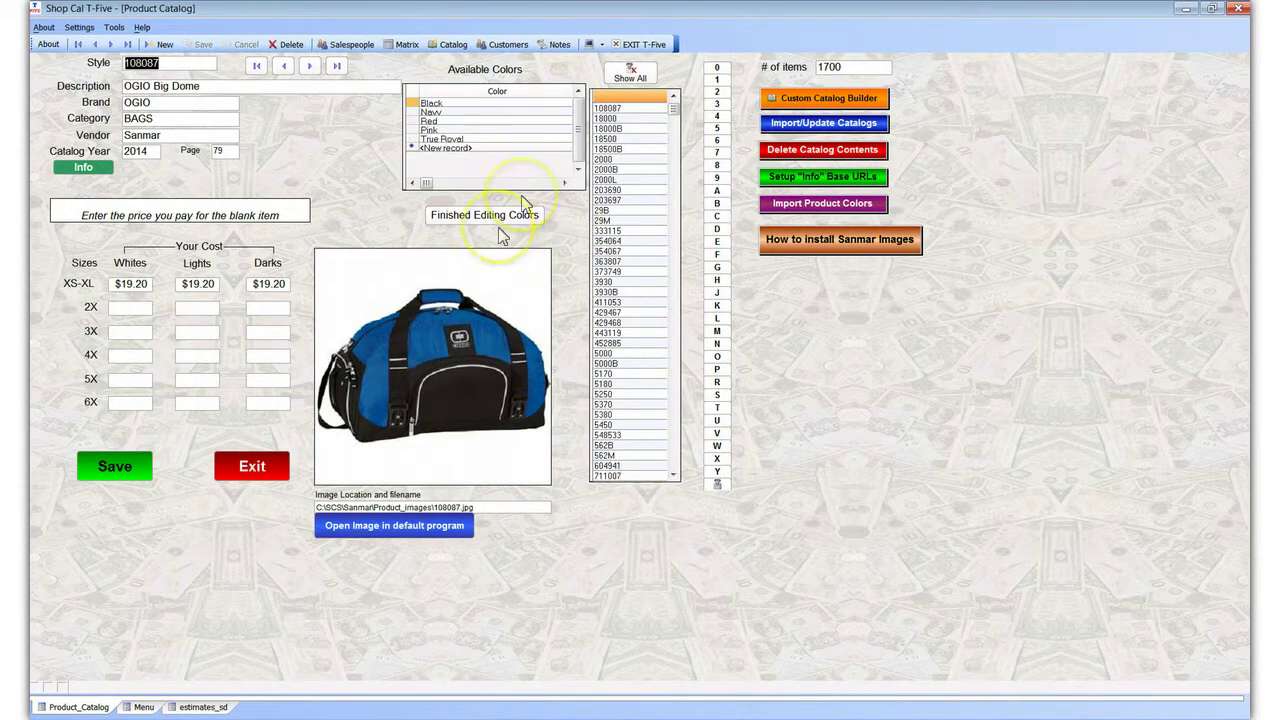
left_click(514, 270)
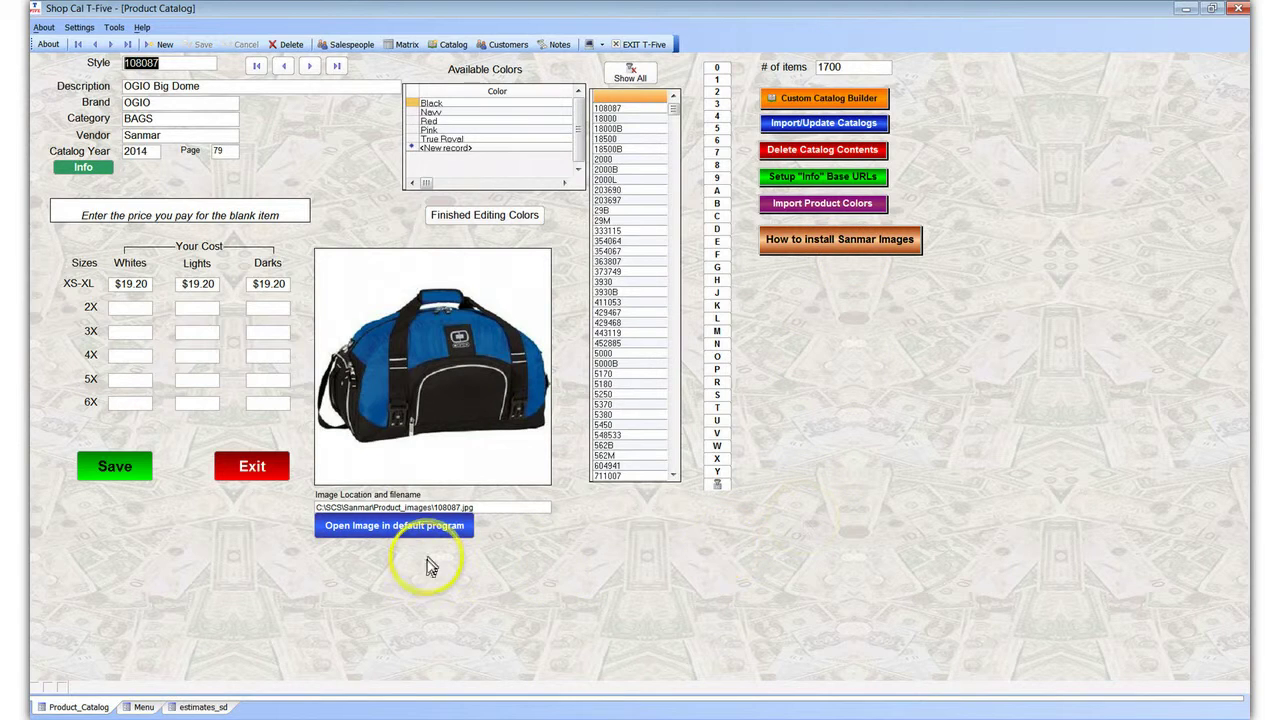
left_click(509, 598)
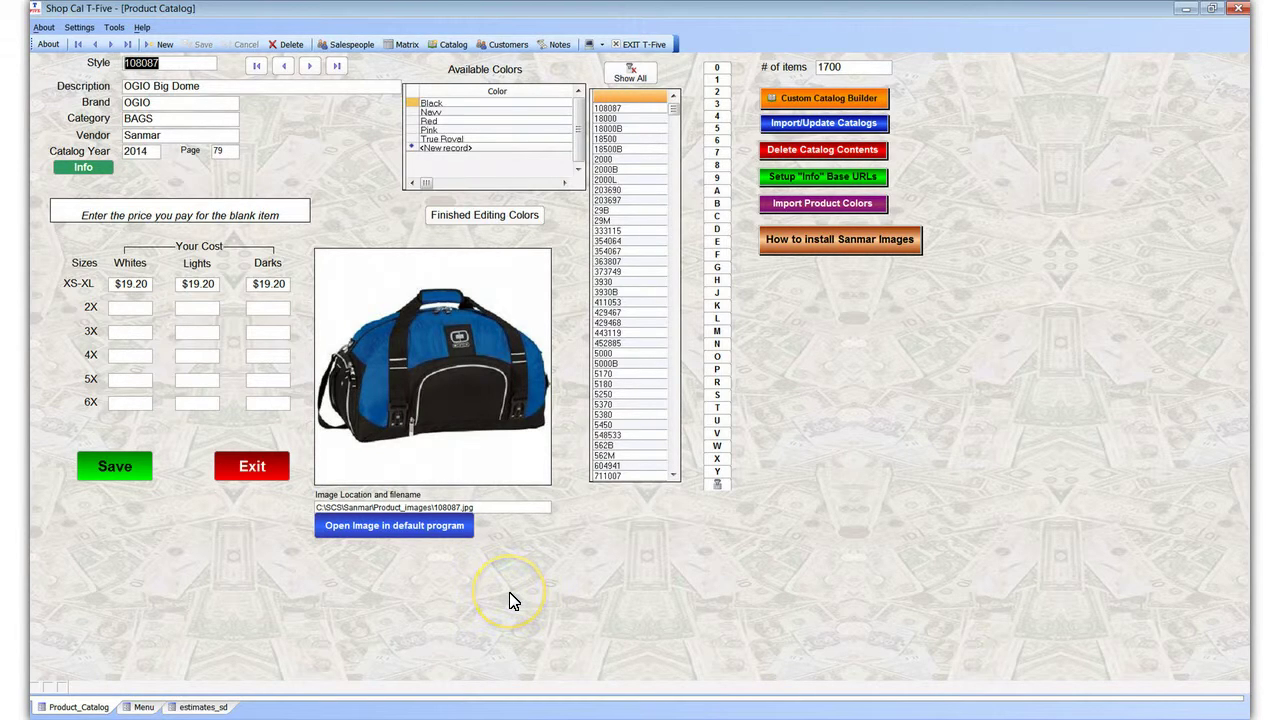
left_click(252, 466)
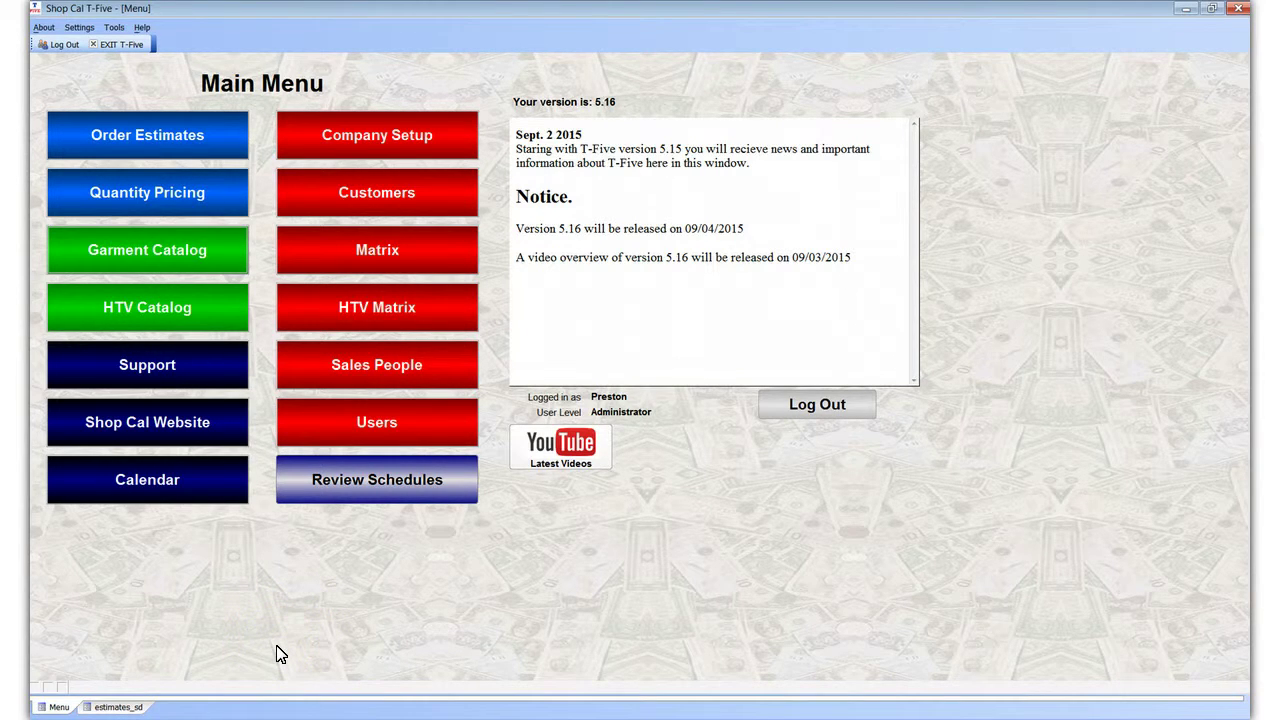
Open the scheduling section of invoice 1003 in the order estimates and reset its export flags.
left_click(112, 707)
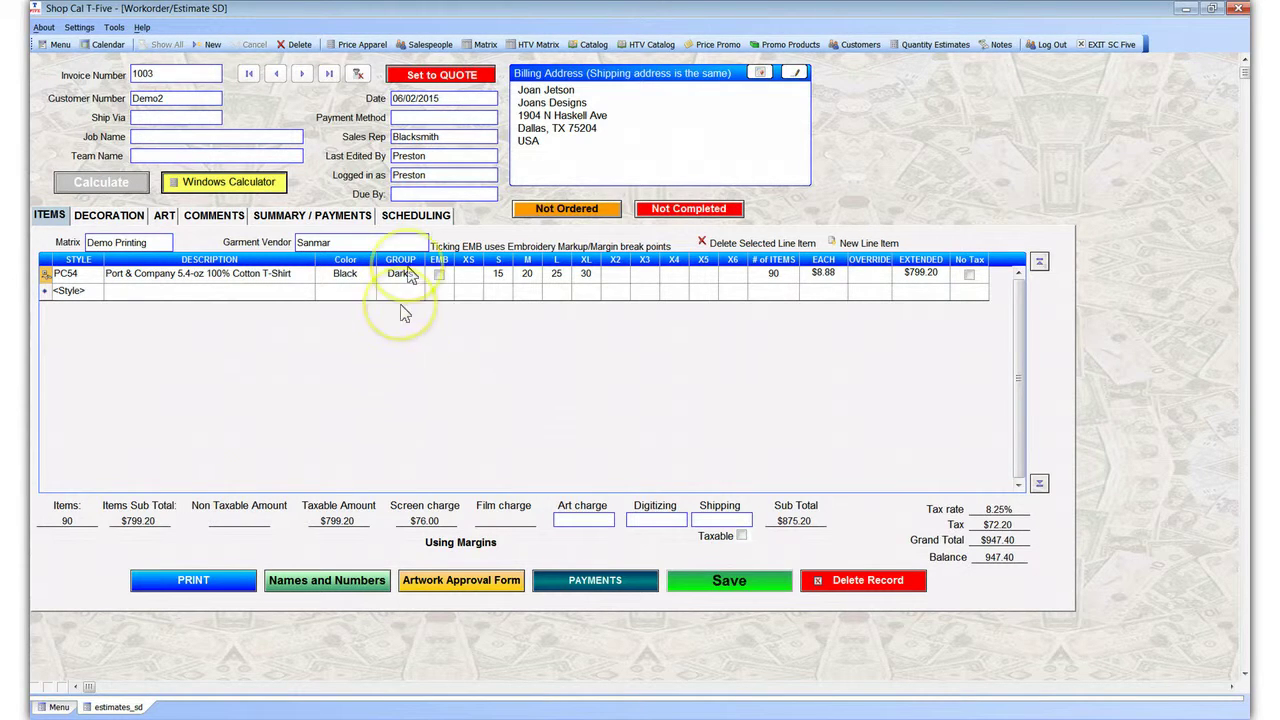
left_click(418, 216)
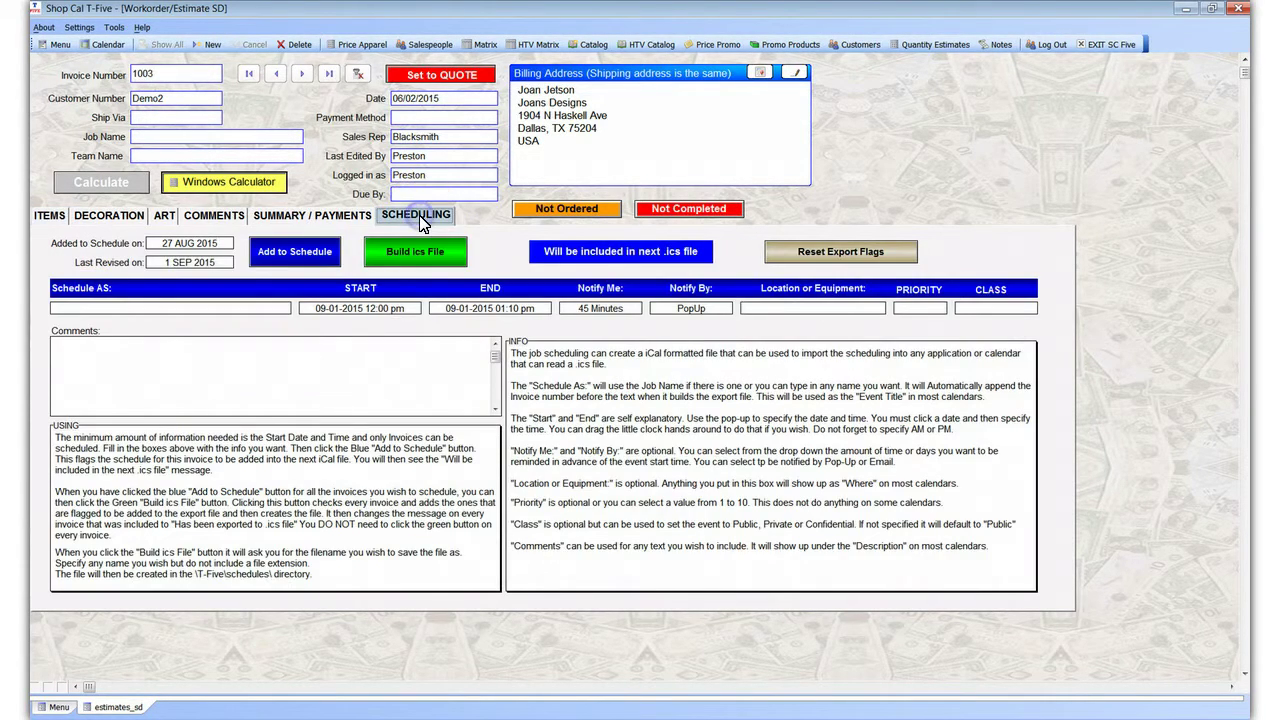
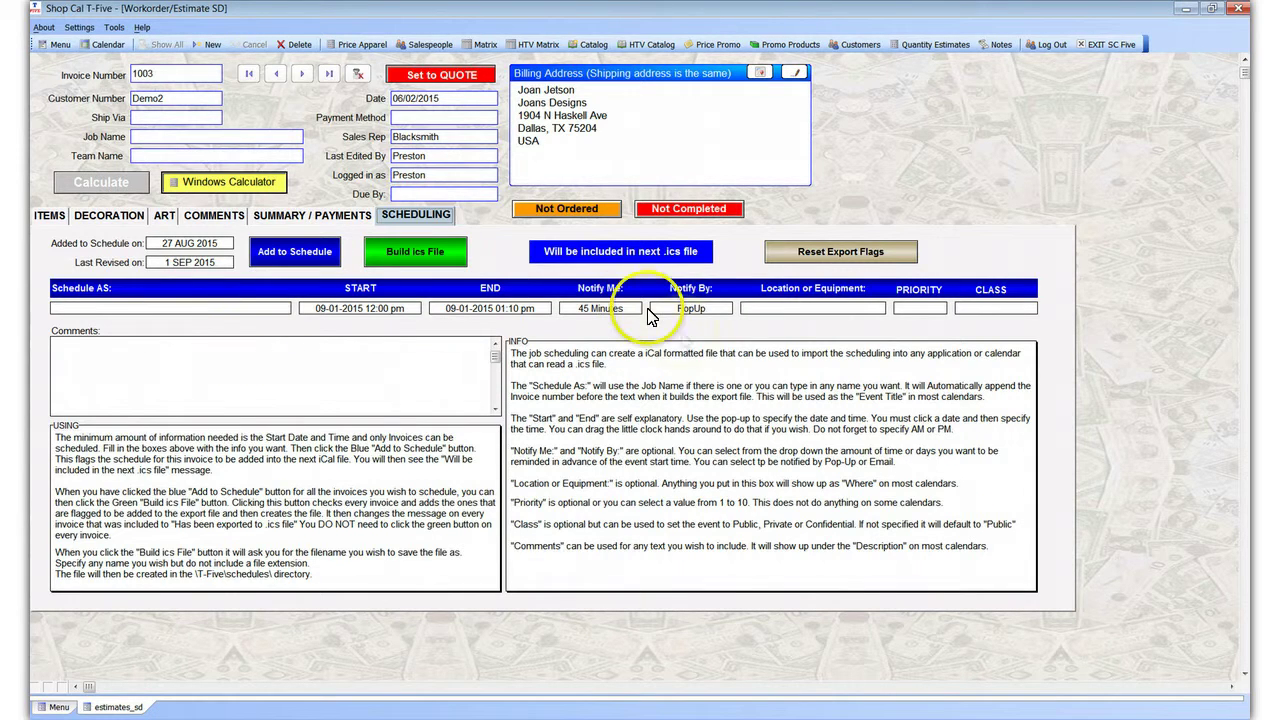
left_click(824, 252)
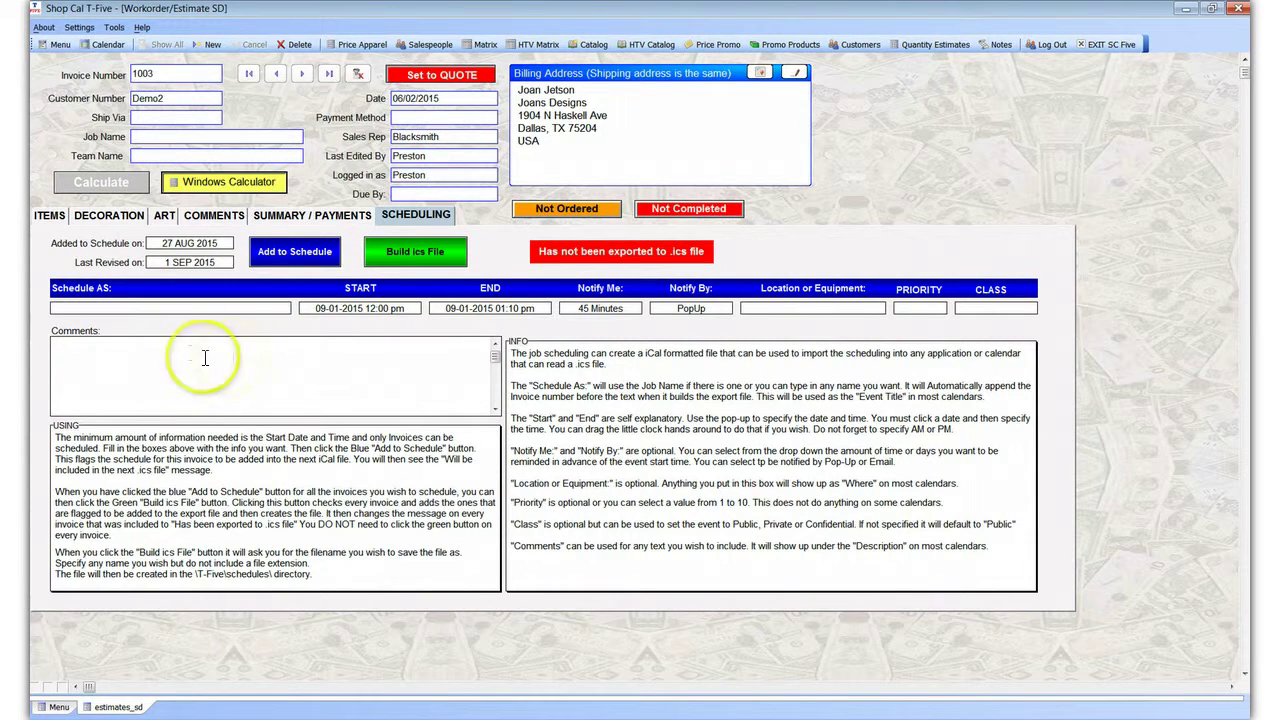
Set the invoice's scheduled start to 09/03/2015 12:00 PM.
left_click(415, 312)
left_click(426, 309)
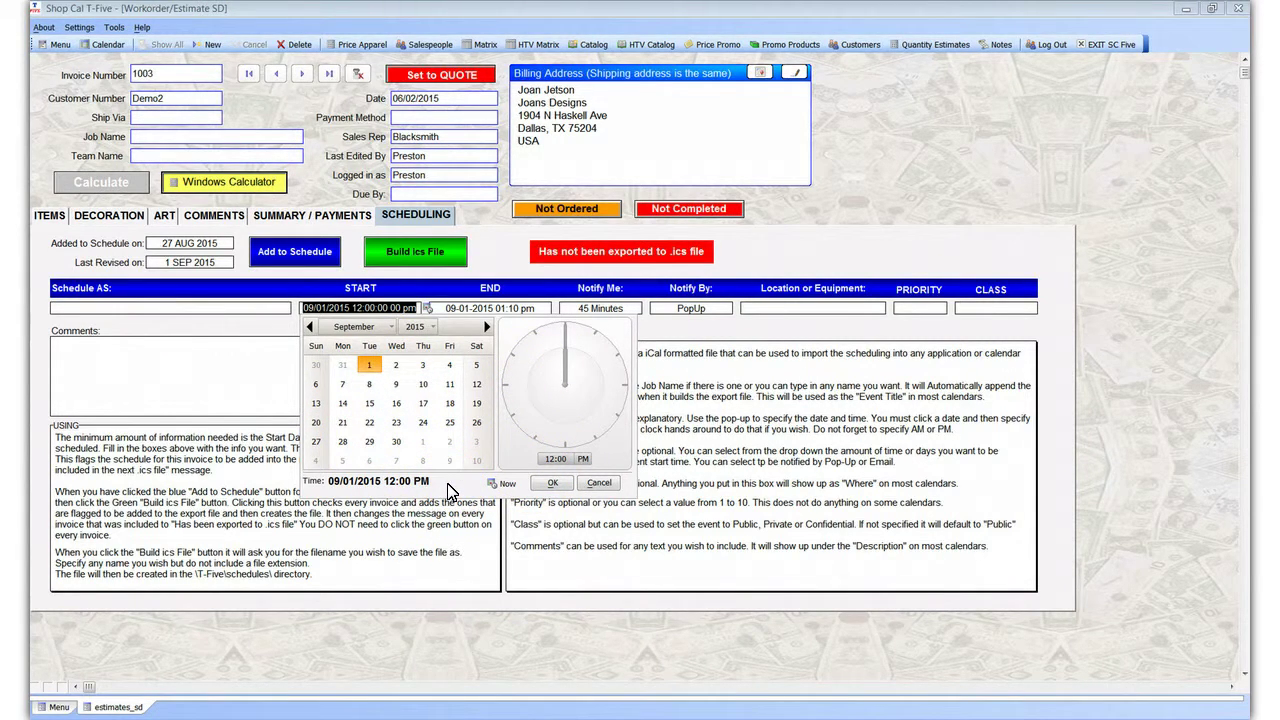
left_click(443, 478)
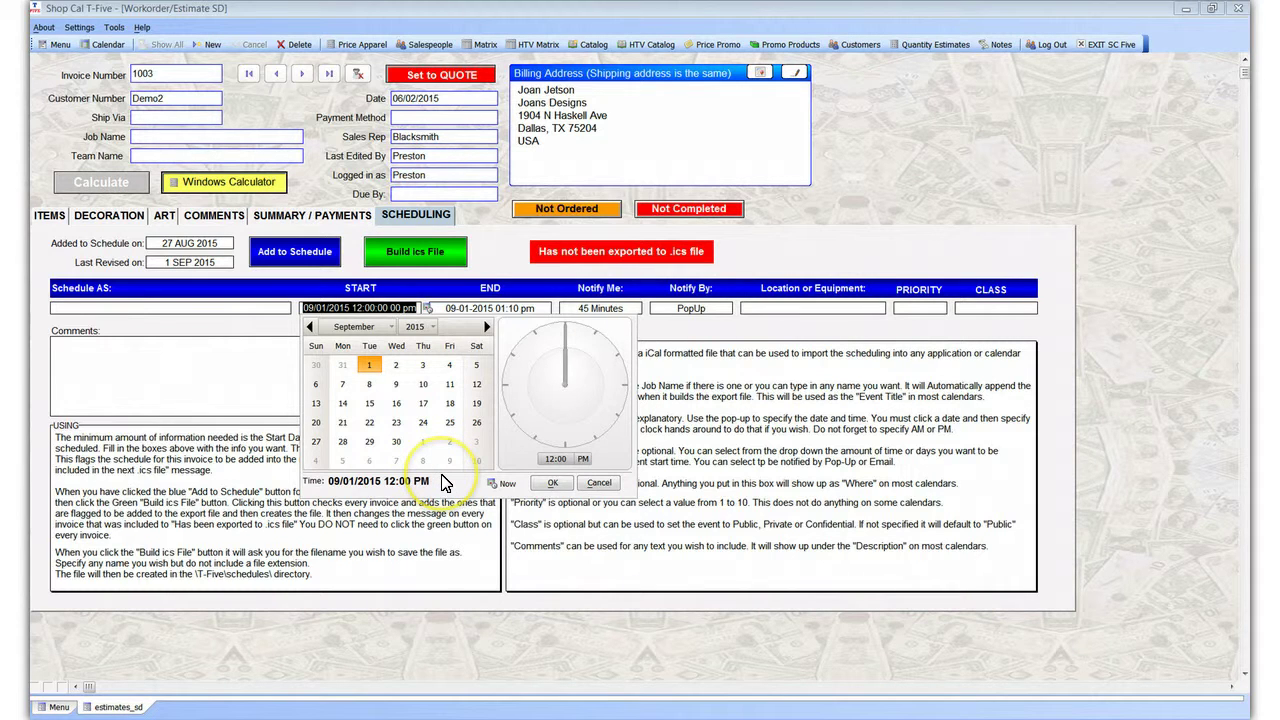
left_click(372, 378)
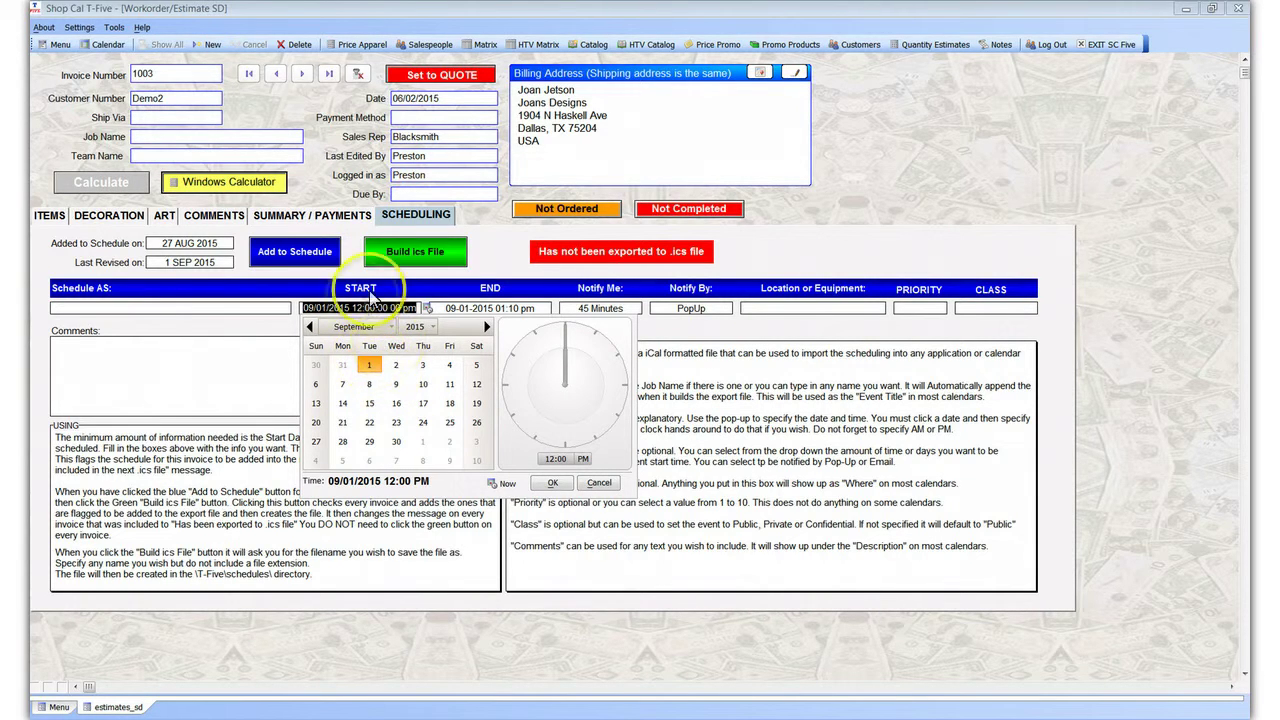
left_click(422, 367)
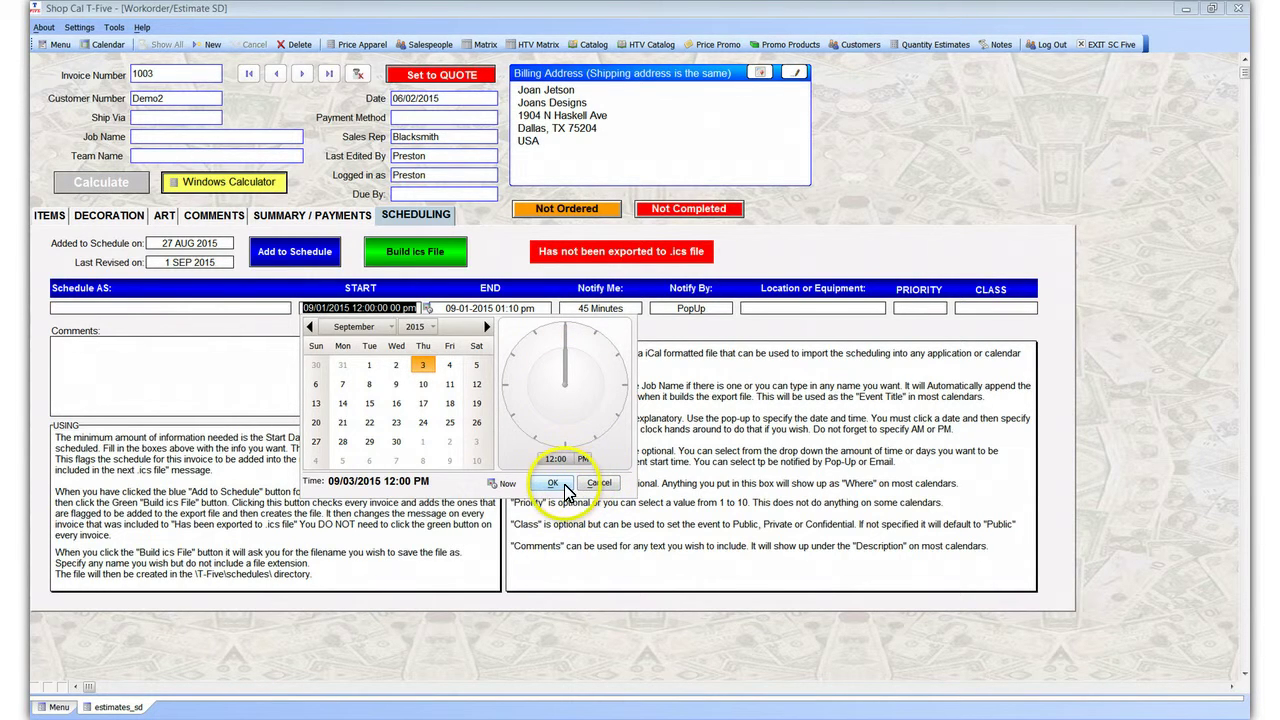
left_click(563, 485)
Set the invoice's scheduled end to 09/03/2015 1:10 PM.
left_click(553, 308)
left_click(557, 309)
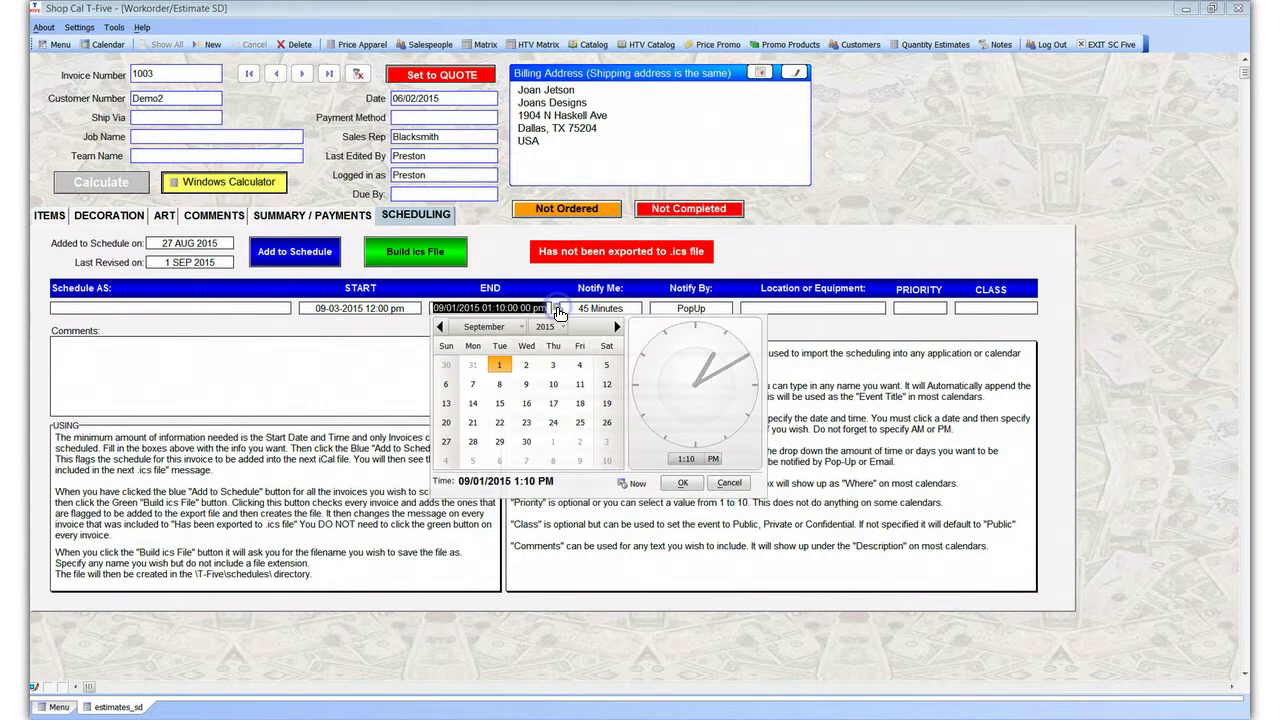
left_click(553, 365)
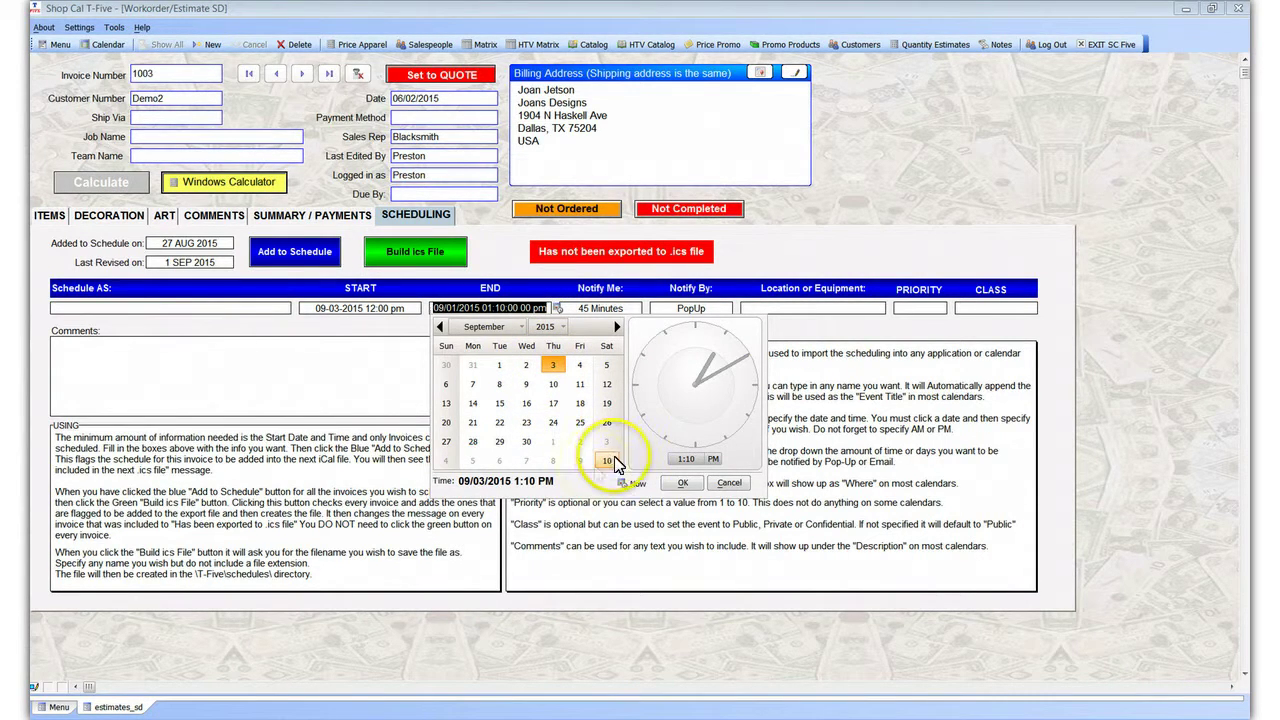
left_click(679, 484)
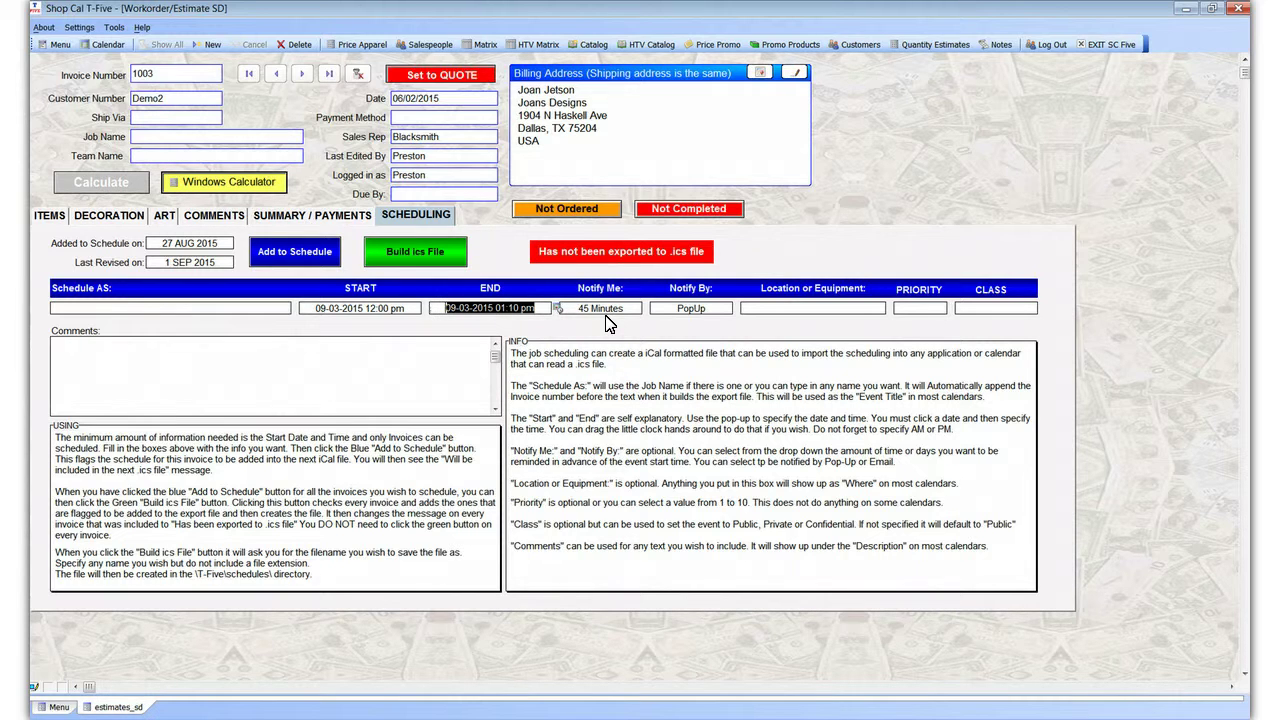
Check the reminder time choices and choose PopUp as the notification method.
left_click(625, 306)
left_click(636, 310)
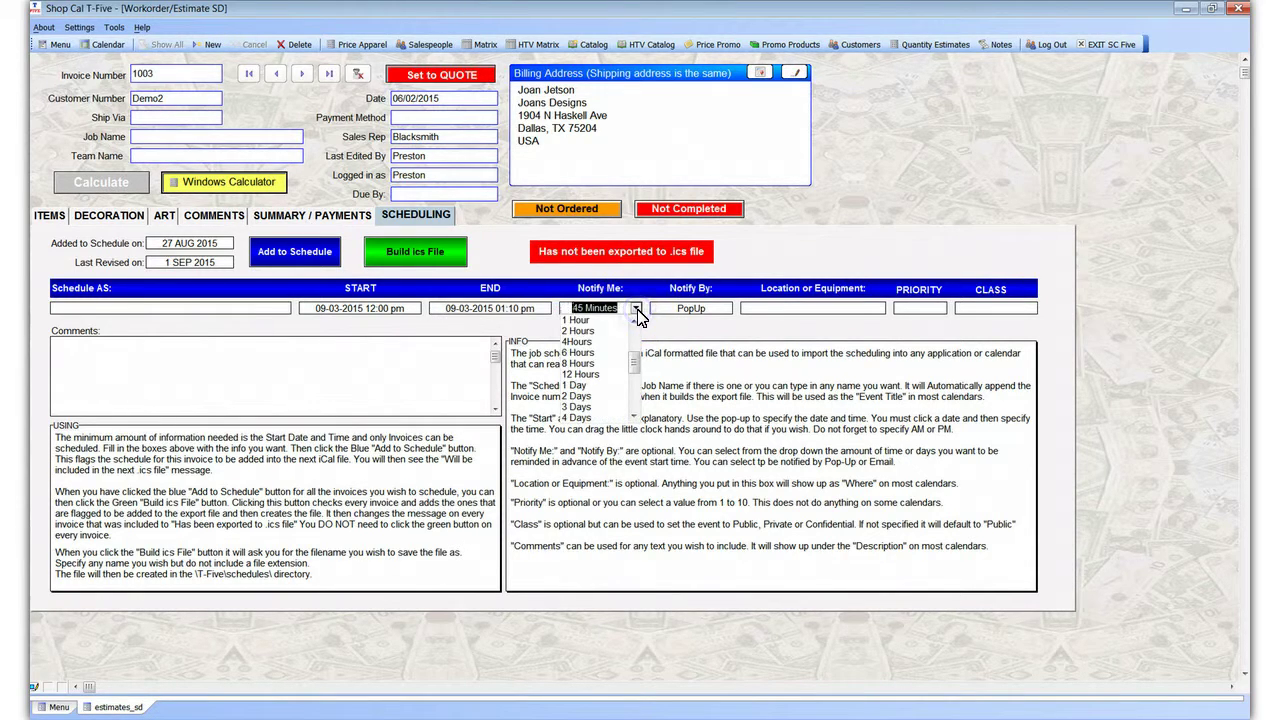
left_click(685, 335)
left_click(710, 306)
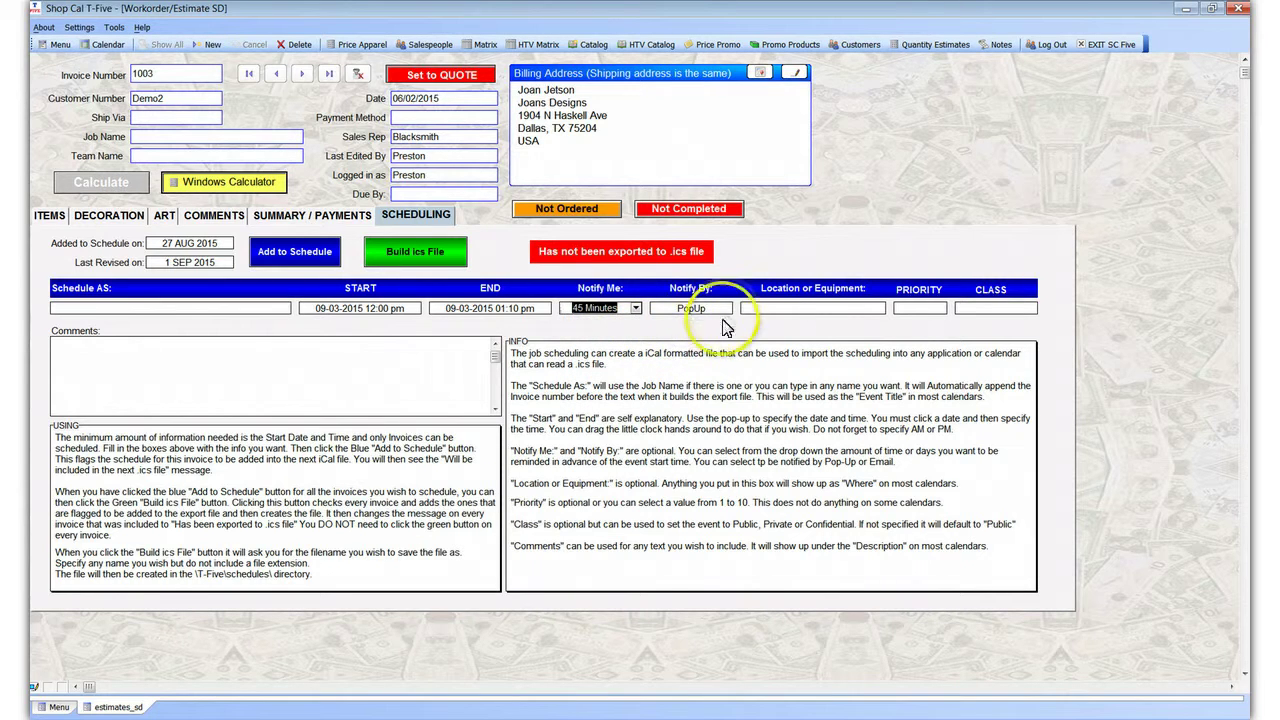
left_click(726, 309)
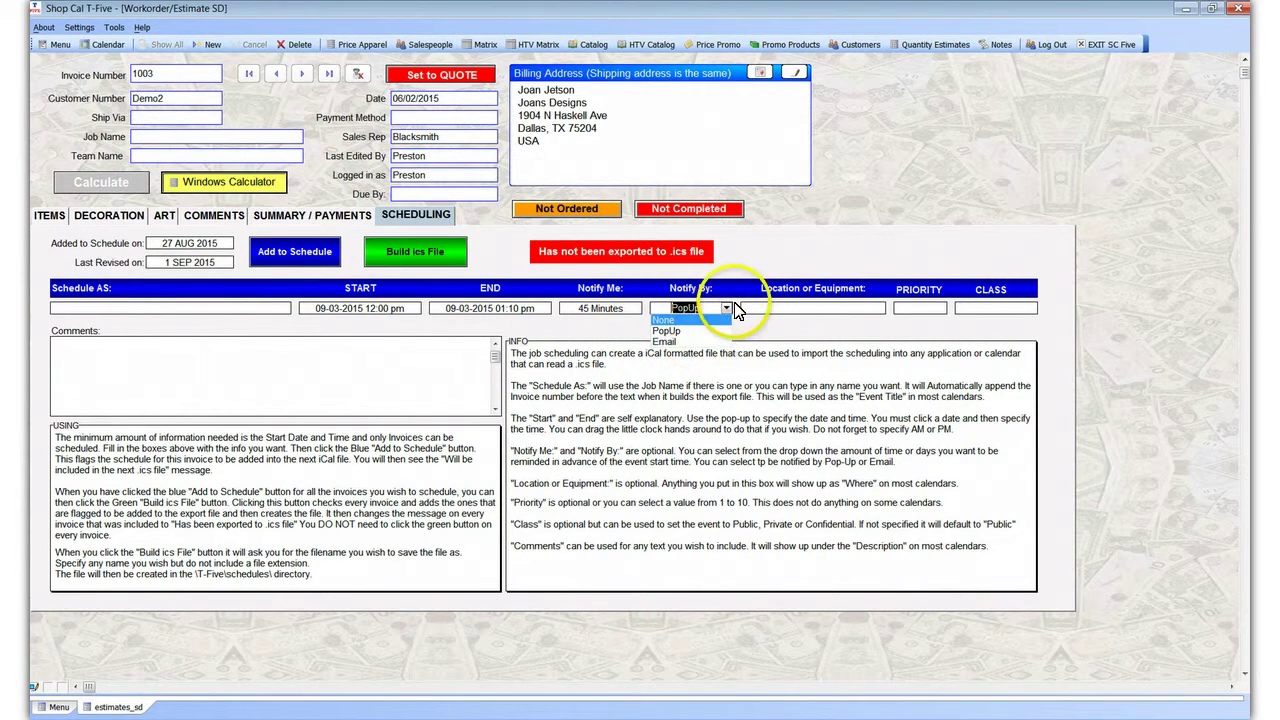
left_click(666, 330)
Look over the location or equipment, priority and class fields, viewing the class choices.
left_click(785, 307)
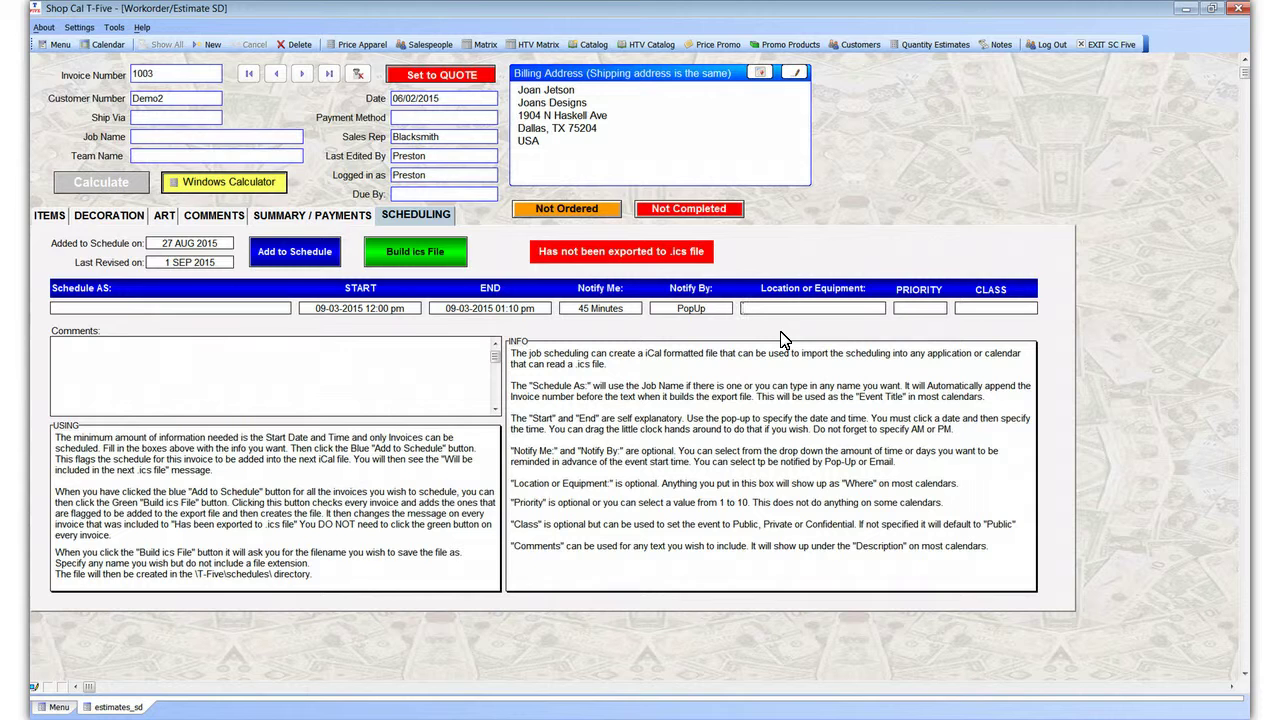
left_click(945, 310)
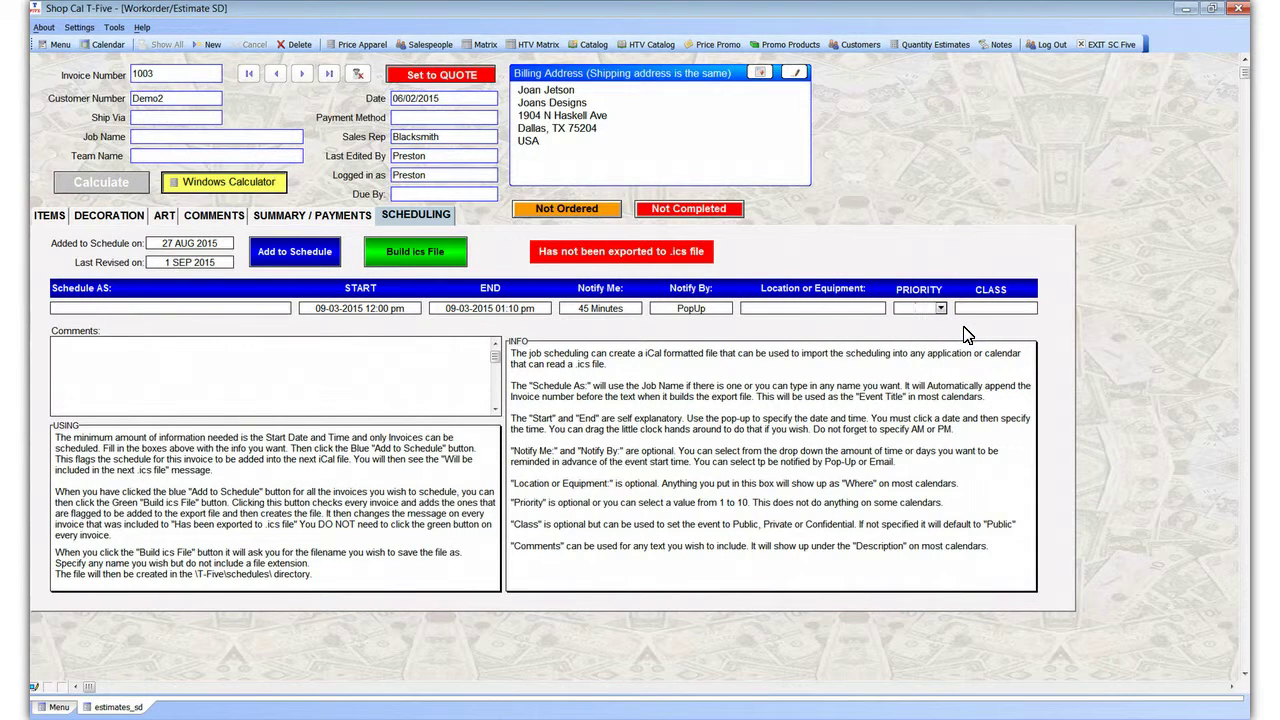
left_click(1031, 308)
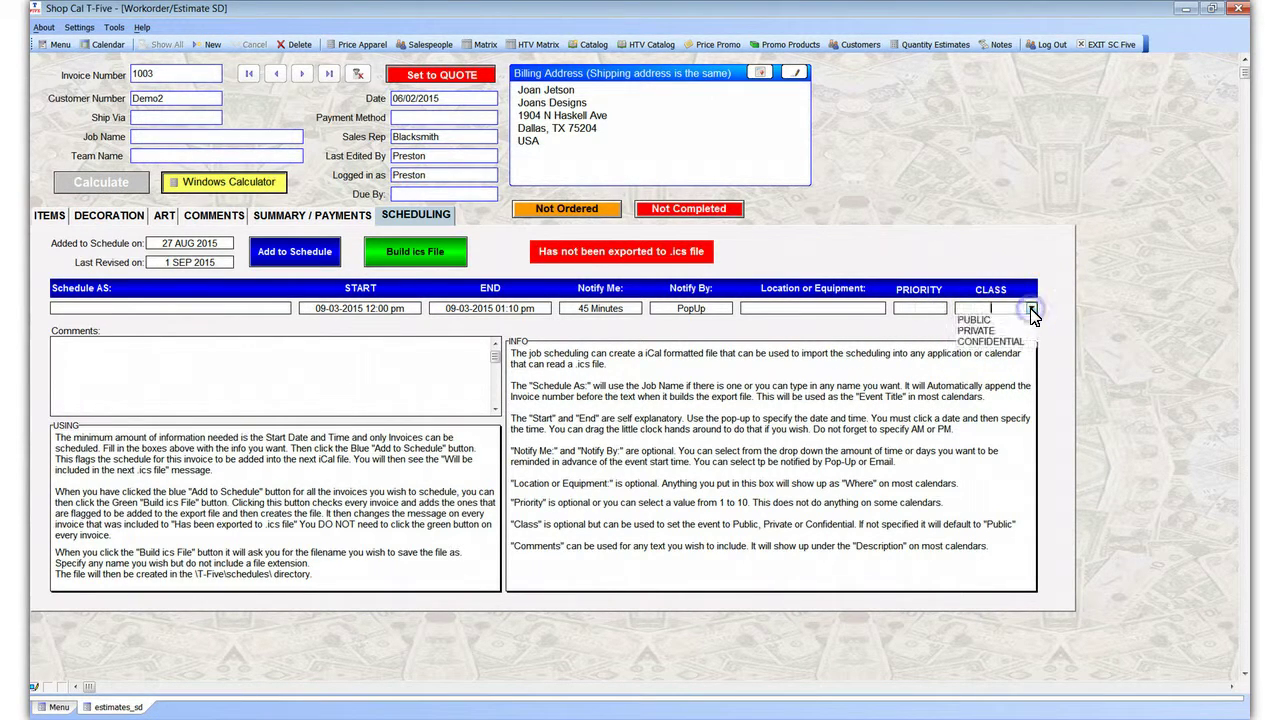
left_click(937, 336)
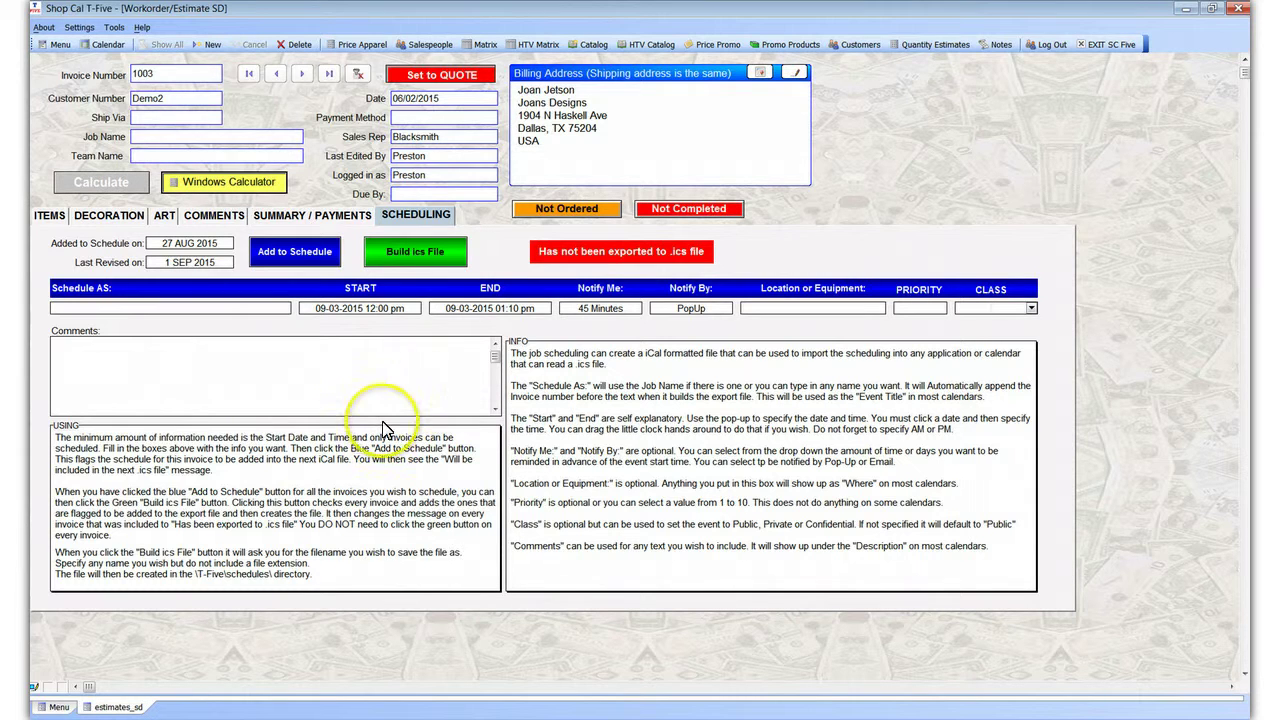
Add the invoice to the schedule and build the .ics file with the filename default.
left_click(293, 253)
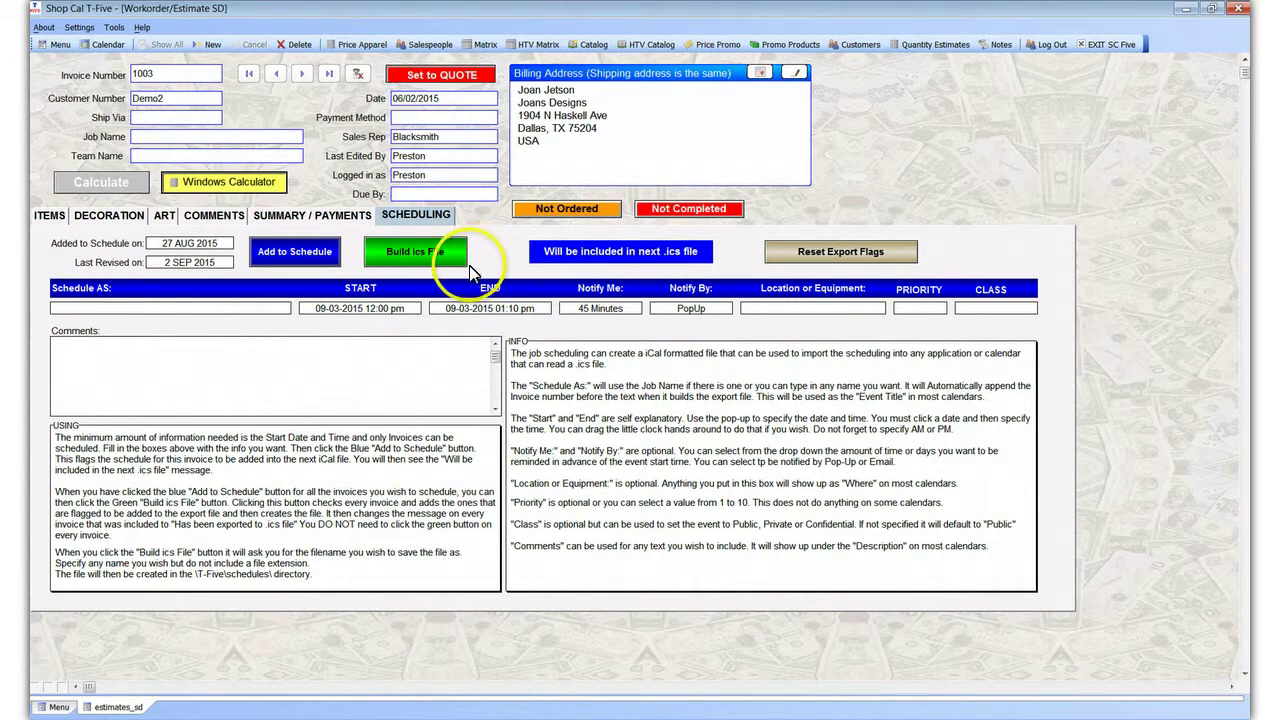
left_click(428, 260)
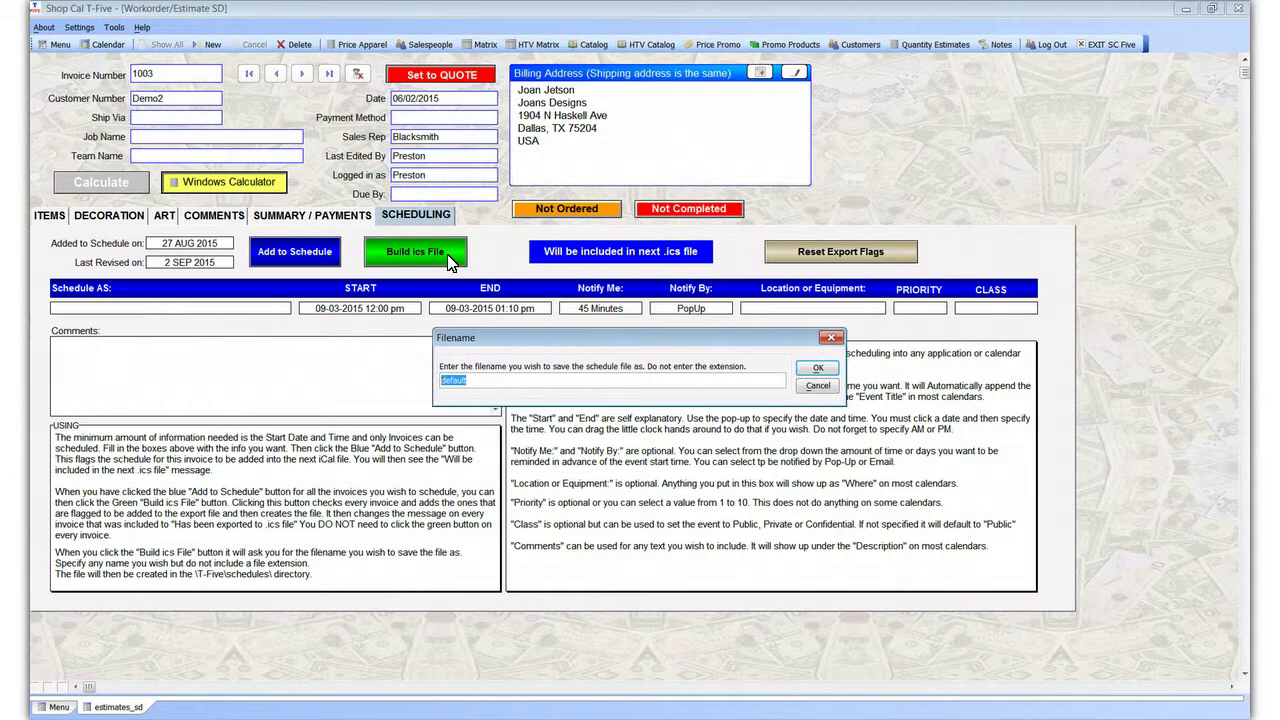
left_click(818, 368)
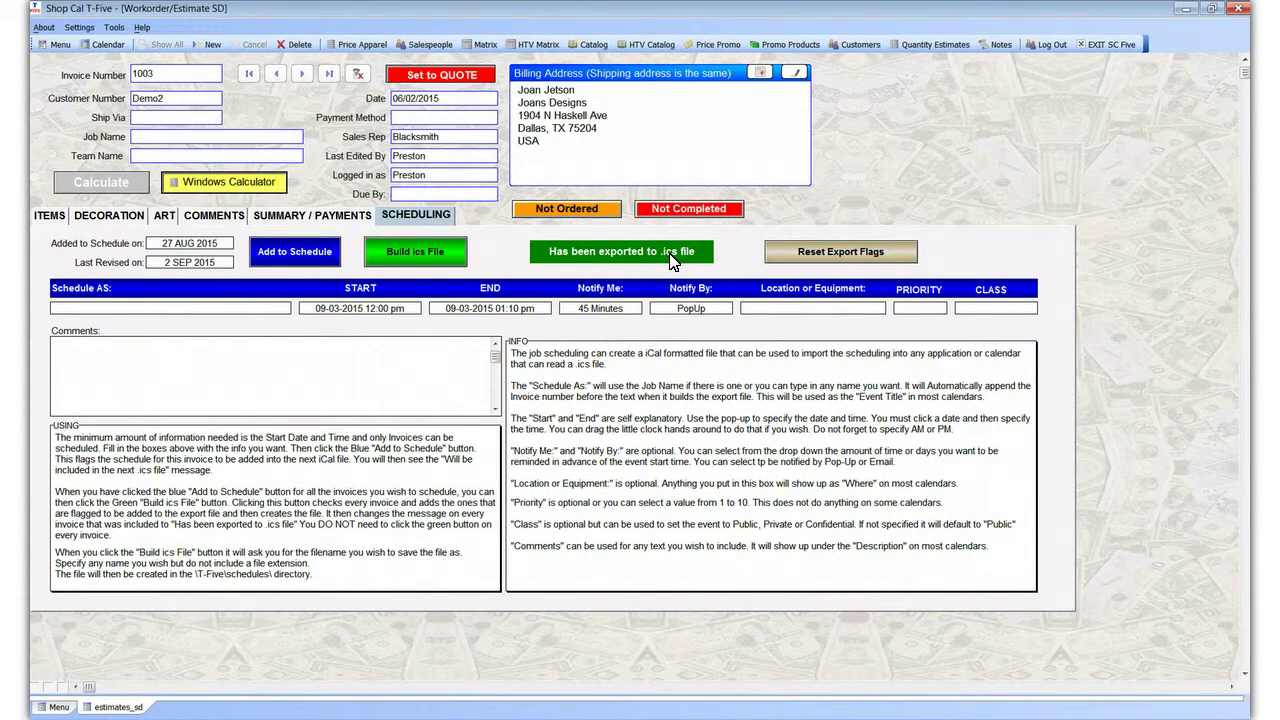
left_click(390, 358)
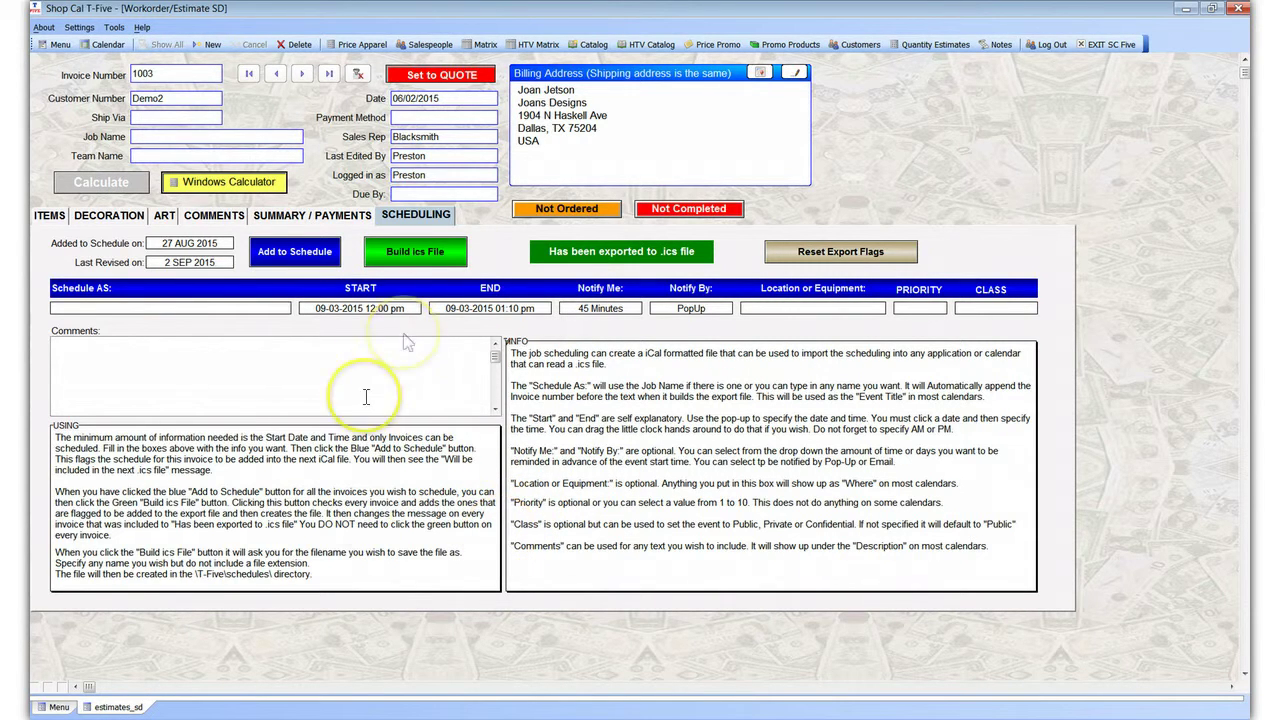
Open the schedules review and examine the flagged and exported status of invoices 7 and 1003.
left_click(57, 707)
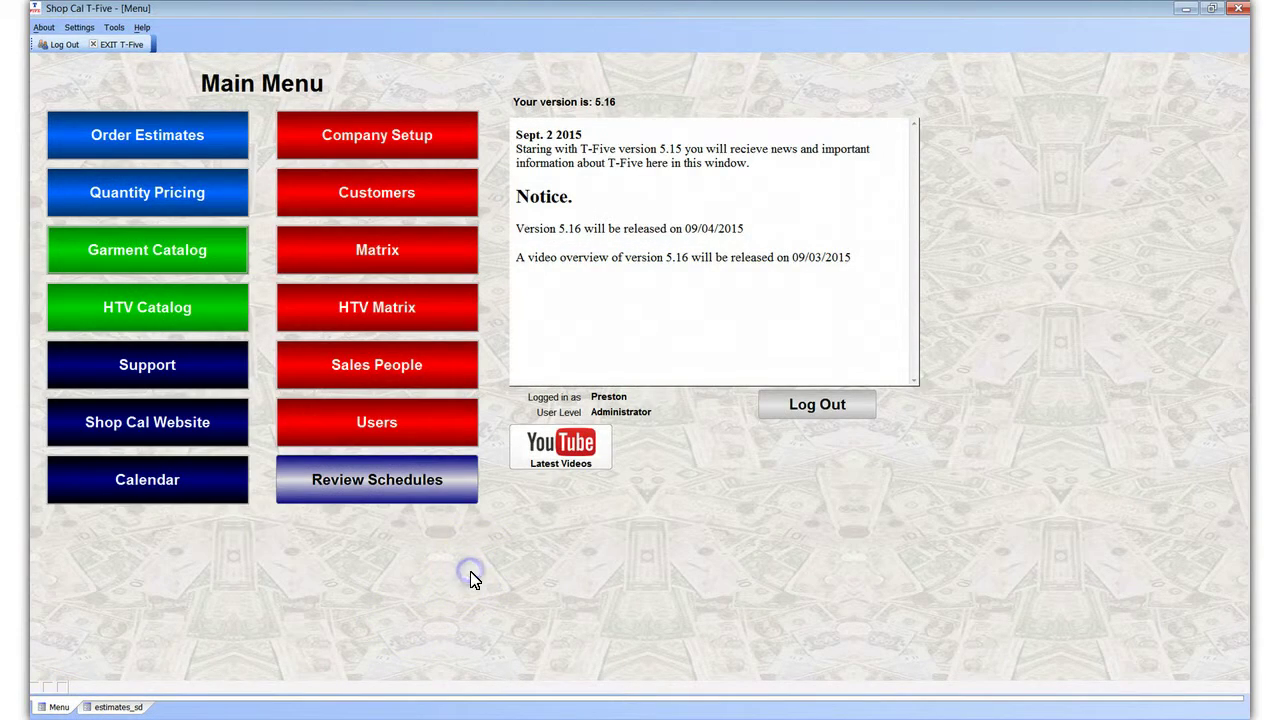
left_click(415, 494)
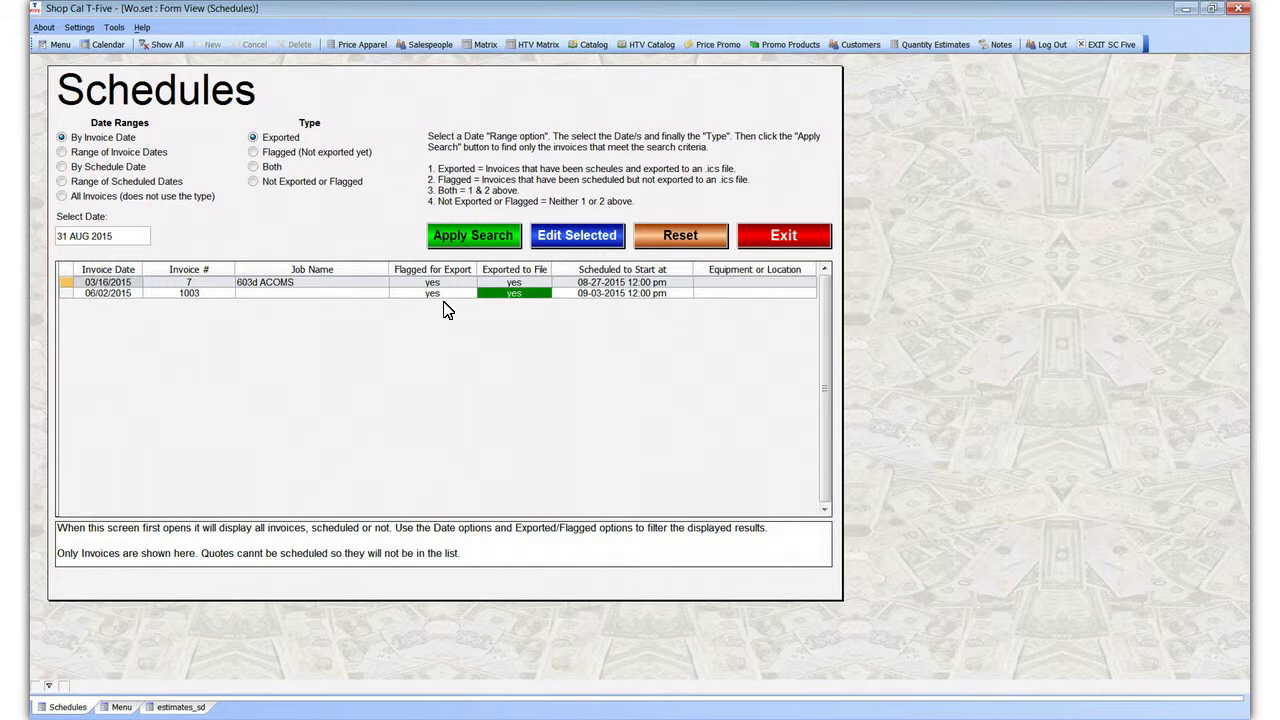
left_click(529, 284)
left_click(63, 294)
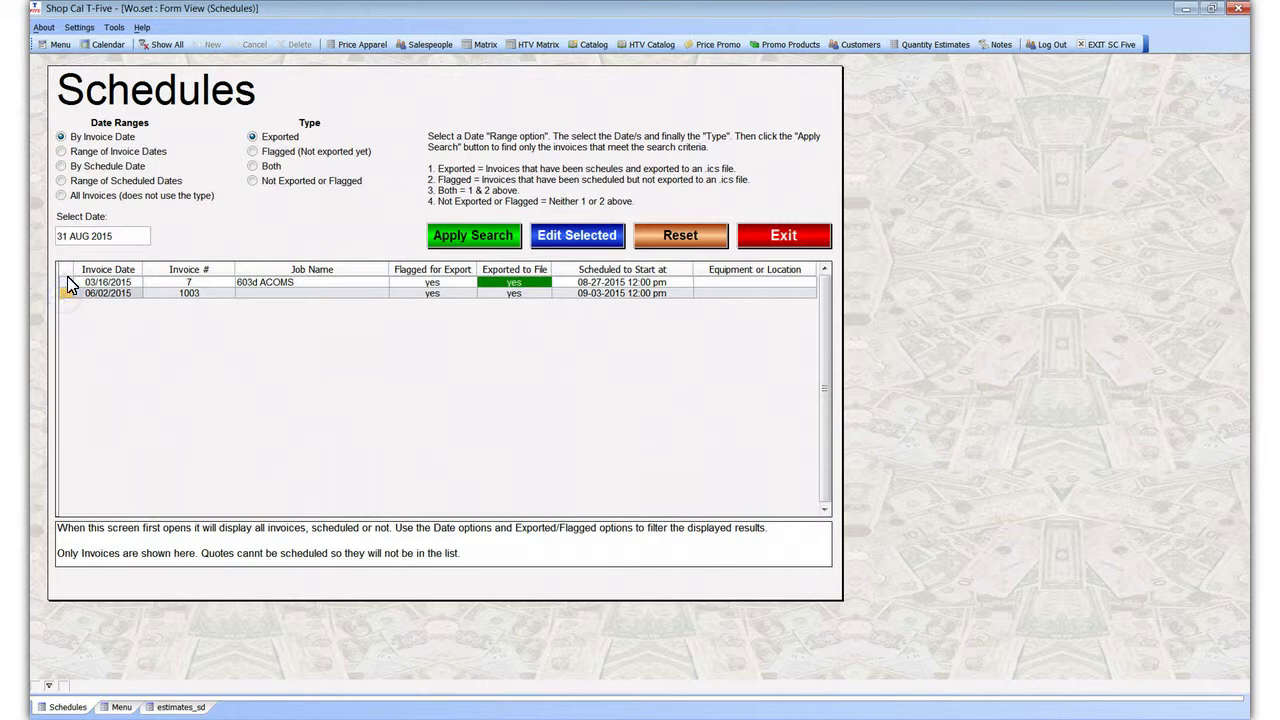
left_click(66, 284)
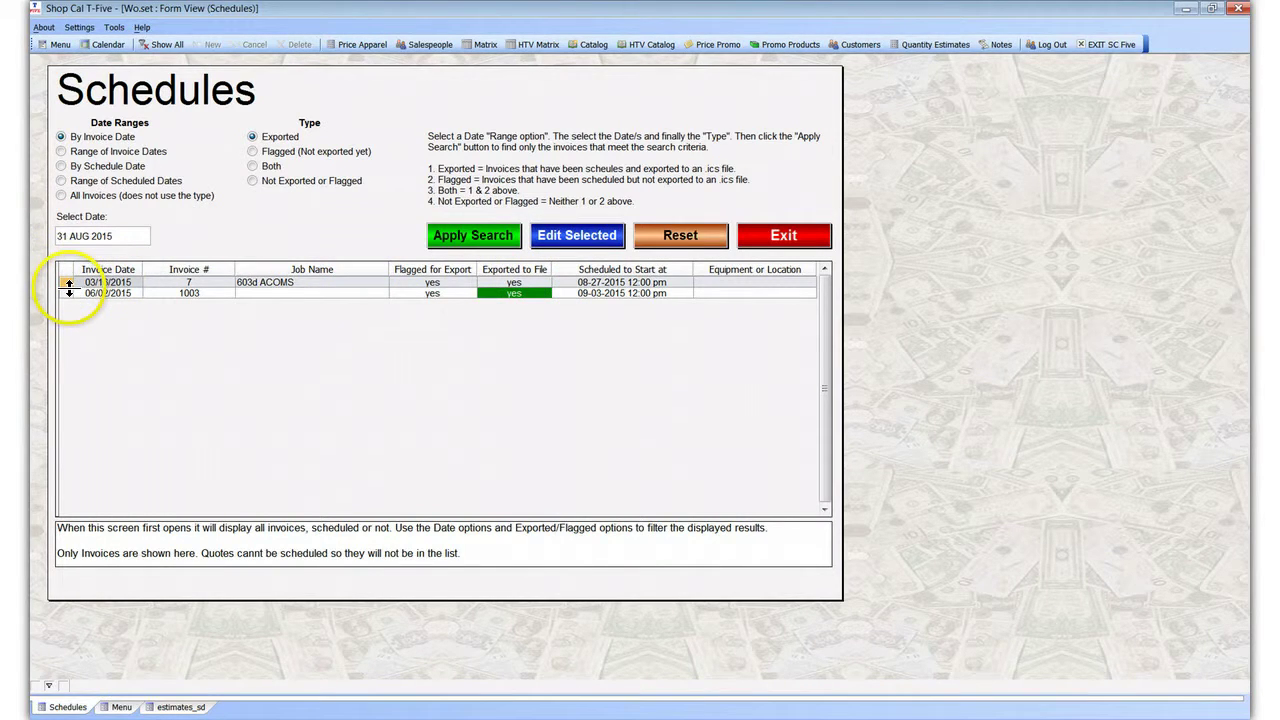
left_click(68, 292)
left_click(300, 283)
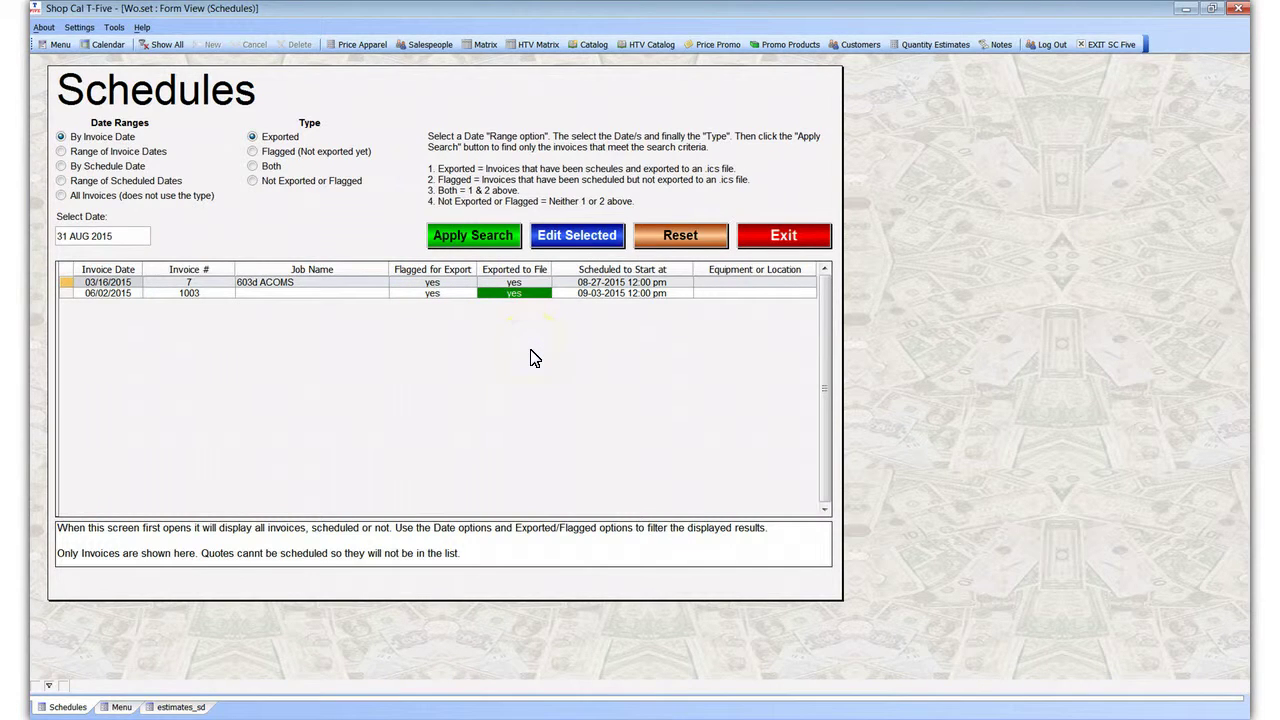
left_click(586, 306)
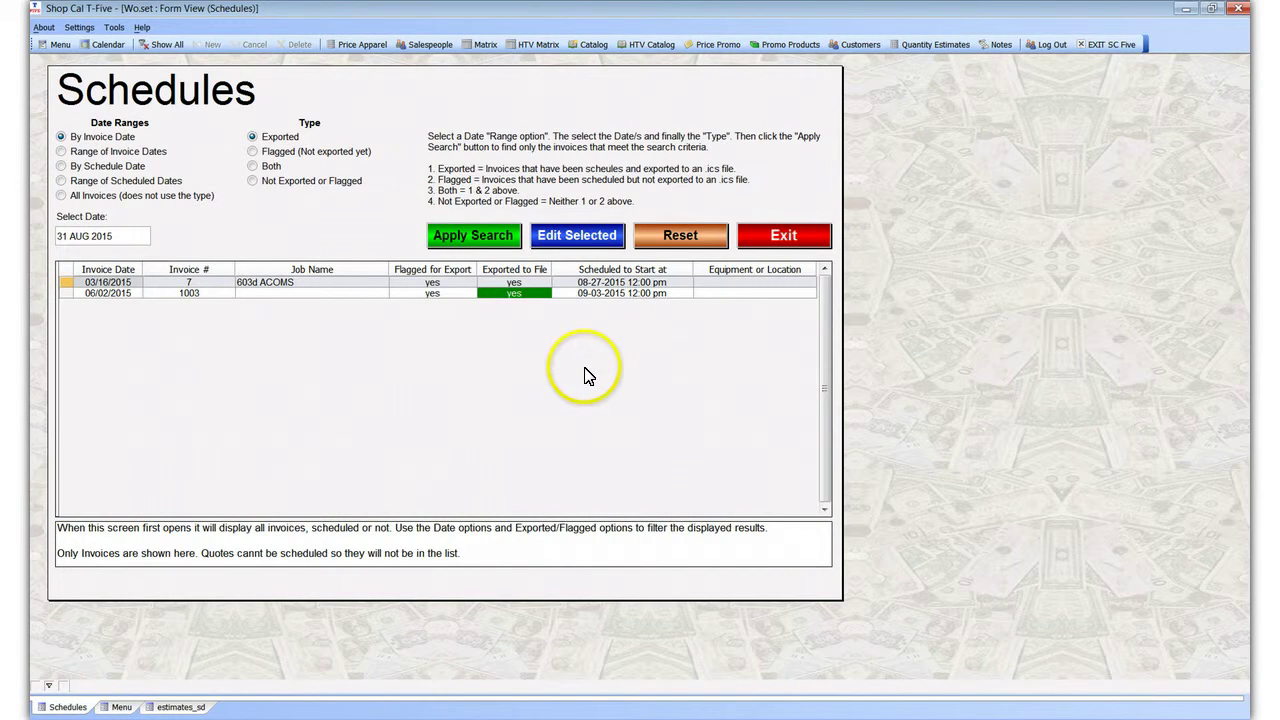
left_click(66, 293)
left_click(66, 283)
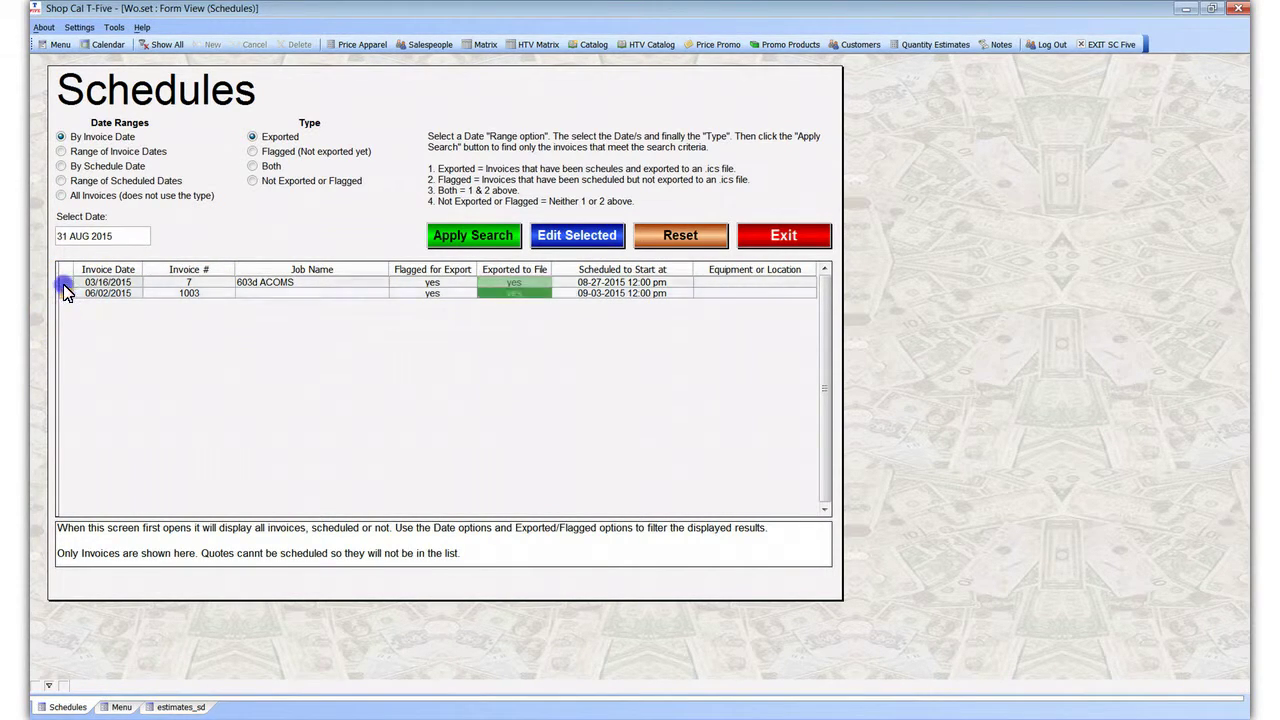
Open invoice 7 from the schedules list for editing and examine its scheduling details and export flag reset option.
left_click(571, 245)
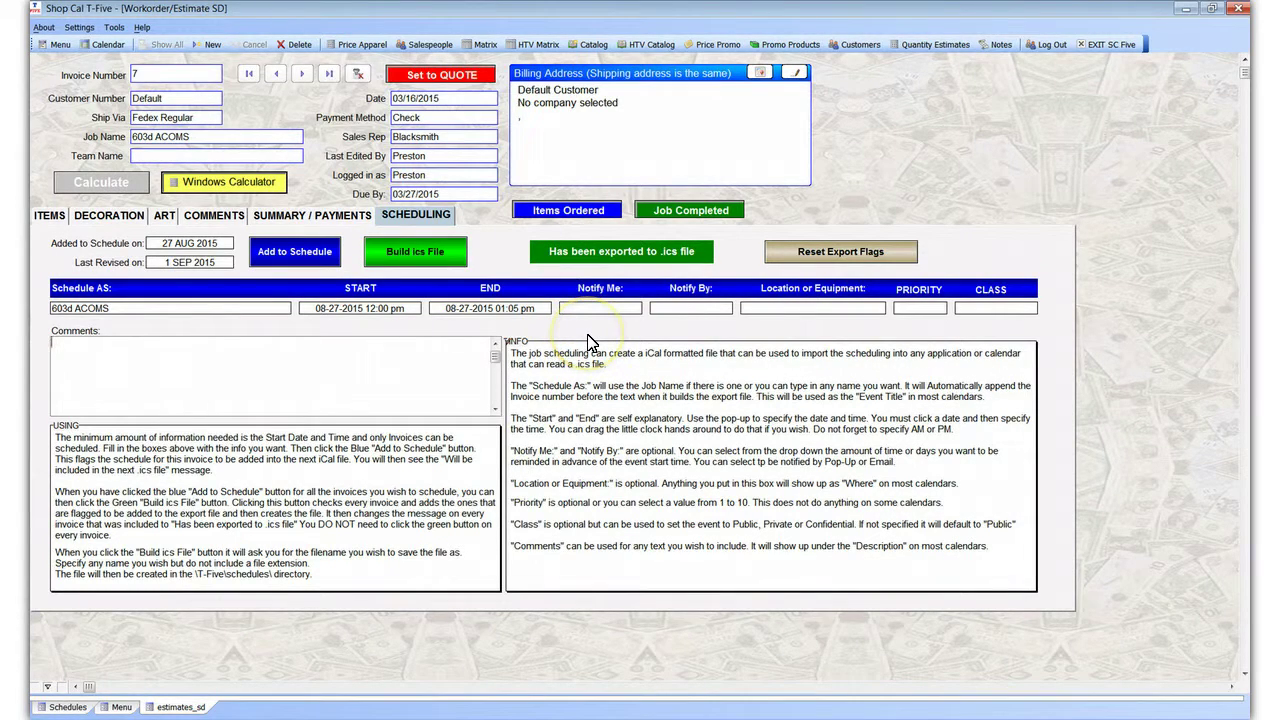
left_click(512, 383)
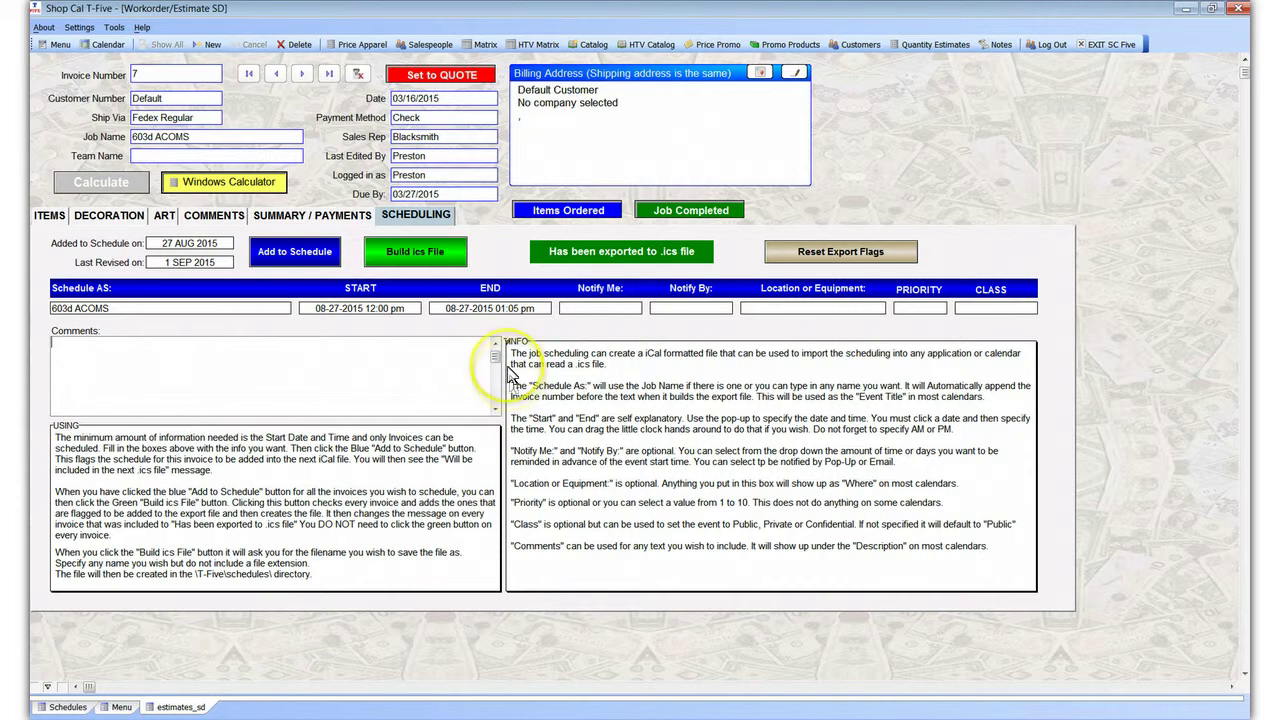
left_click(817, 258)
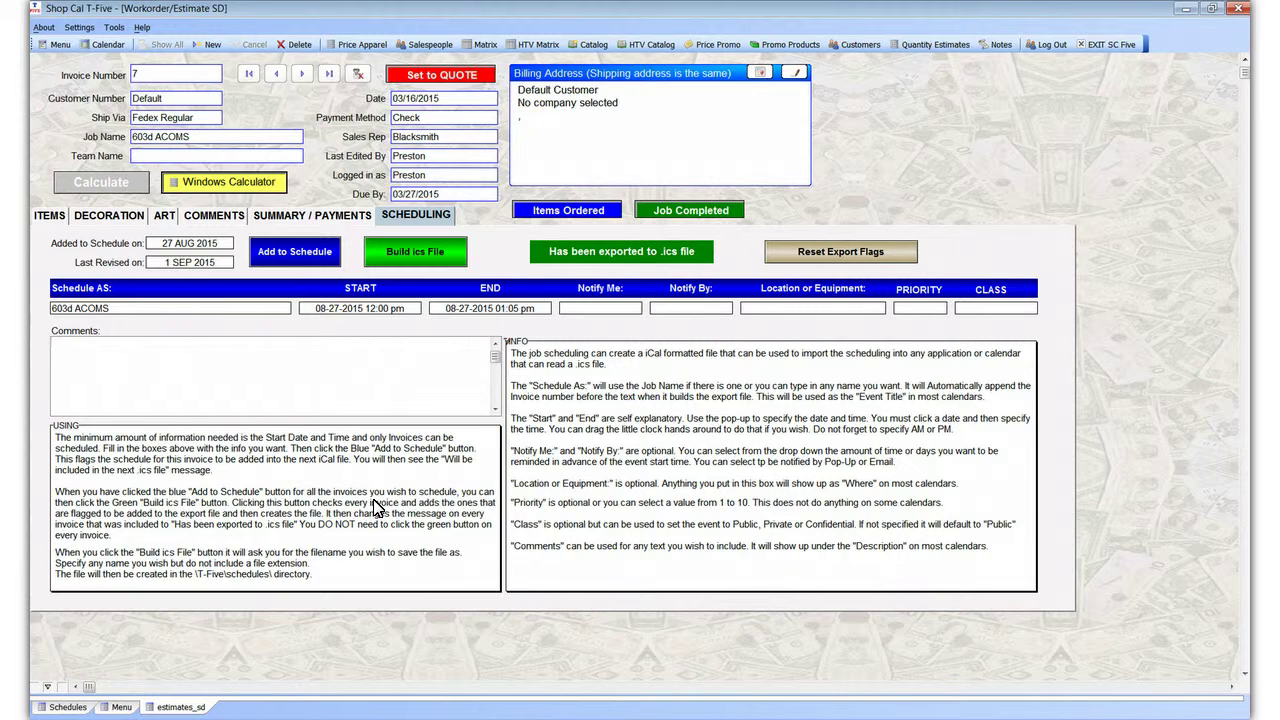
Return to the schedules list, choose the Range of Scheduled Dates option and look over its beginning and ending date fields.
left_click(72, 707)
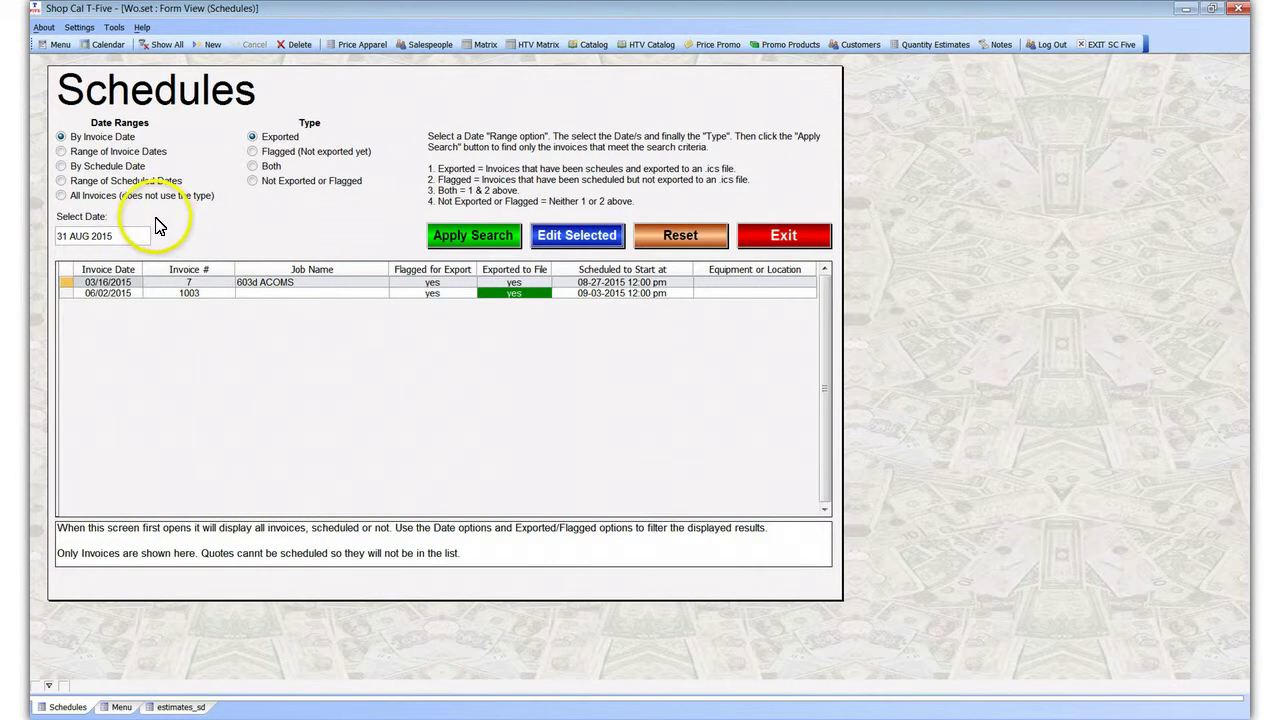
left_click(65, 182)
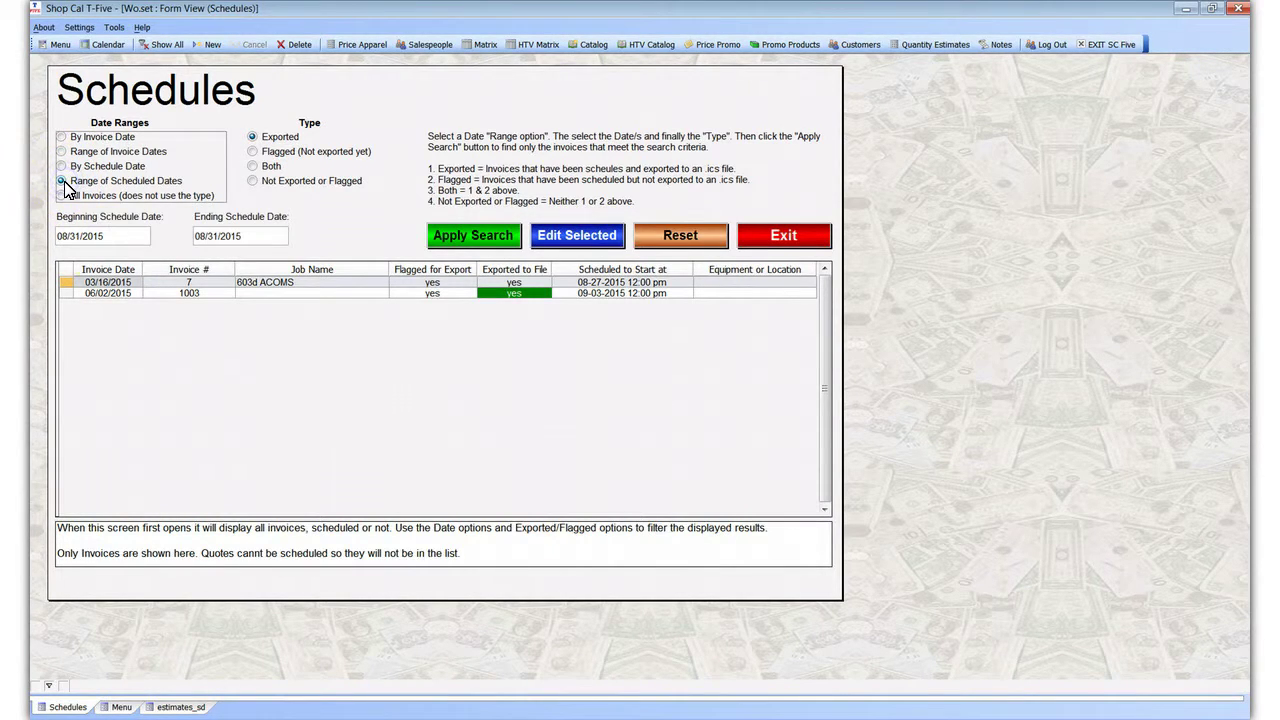
left_click(144, 236)
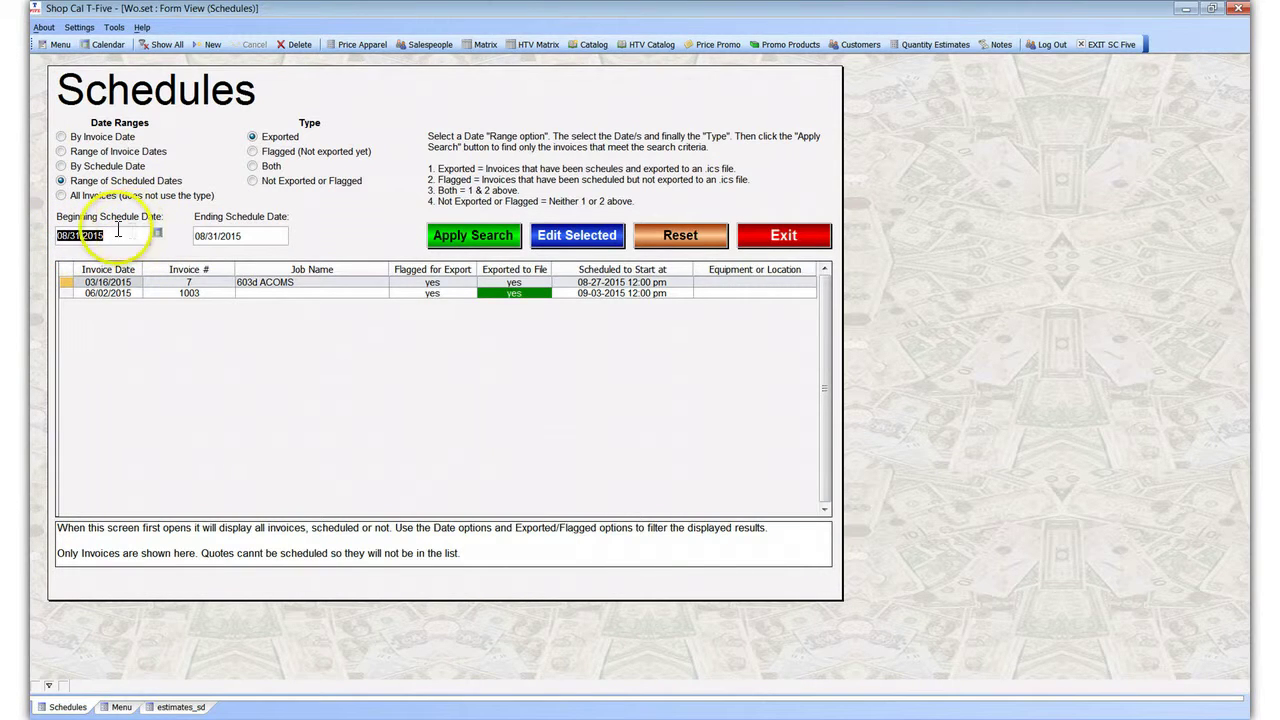
left_click(264, 236)
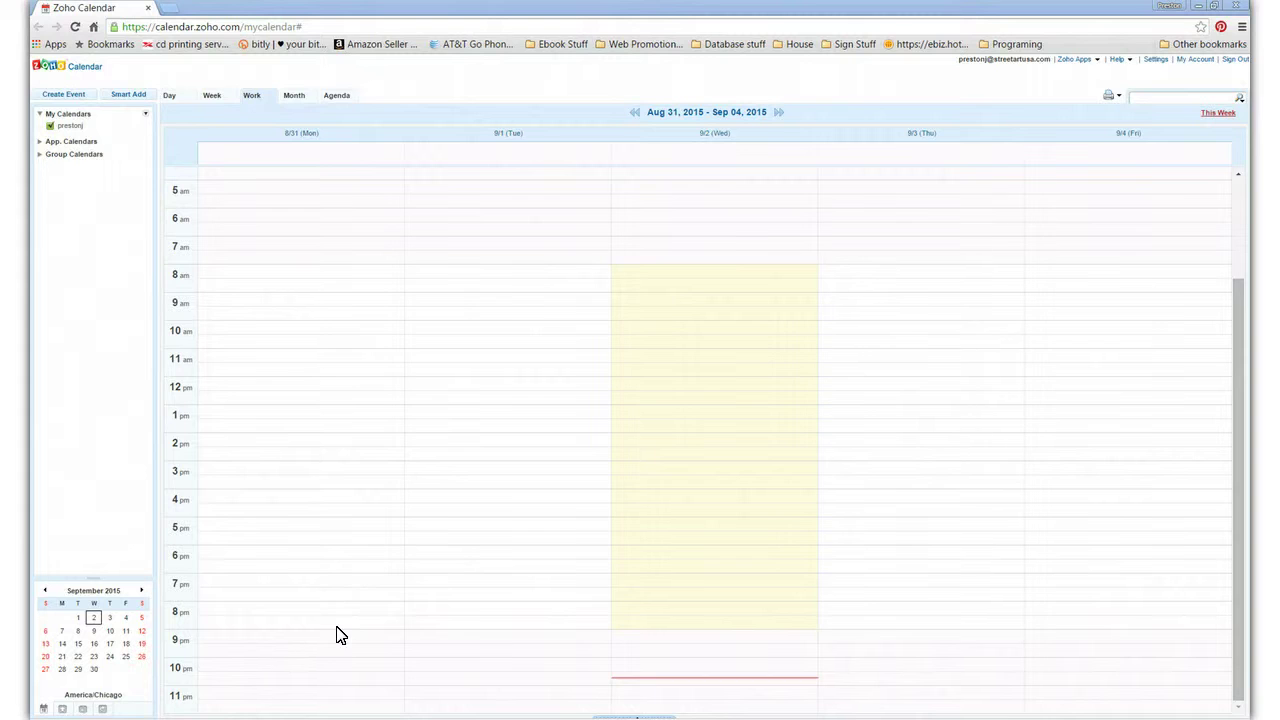
Switch to Zoho Calendar and open the import by file page in its settings.
left_click(348, 628)
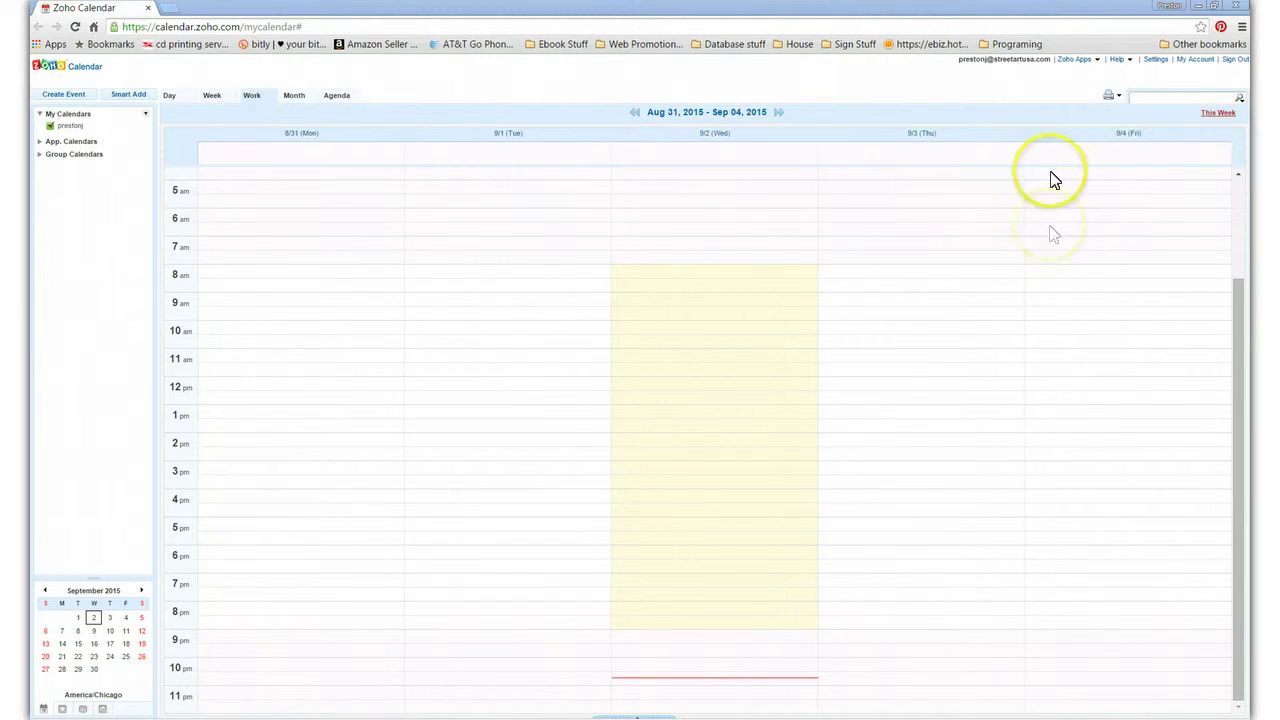
left_click(1156, 62)
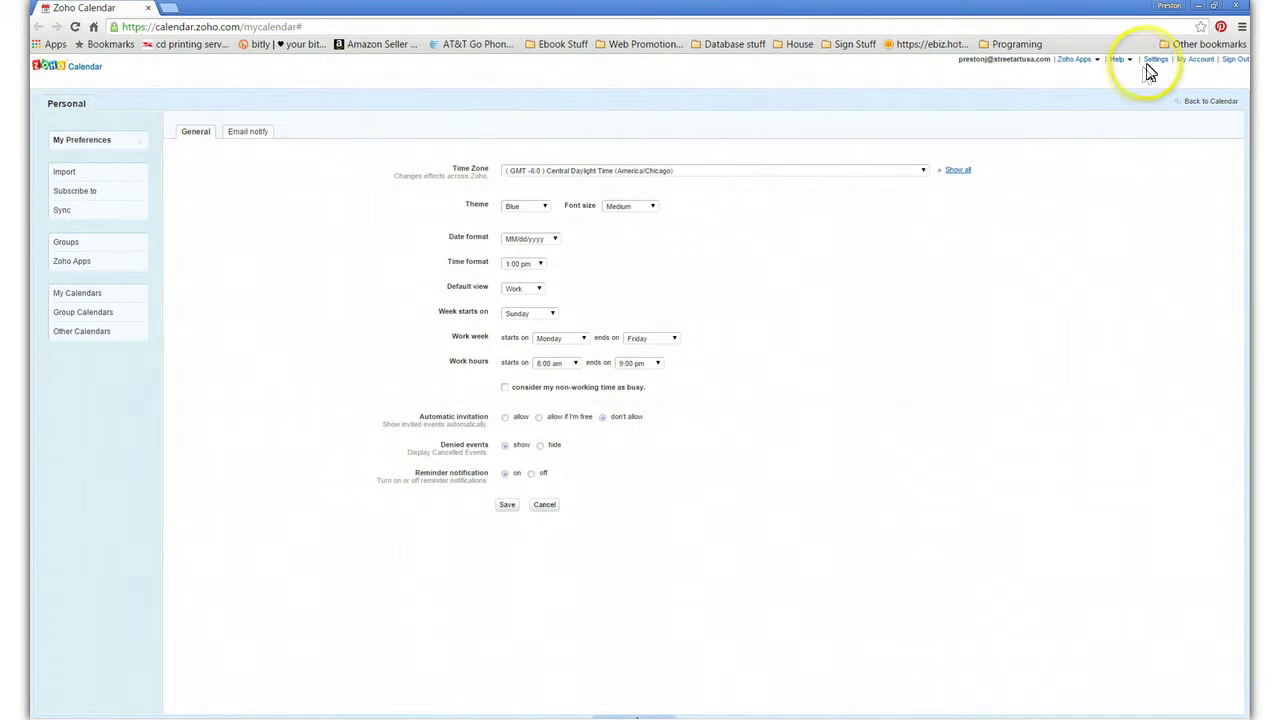
left_click(64, 174)
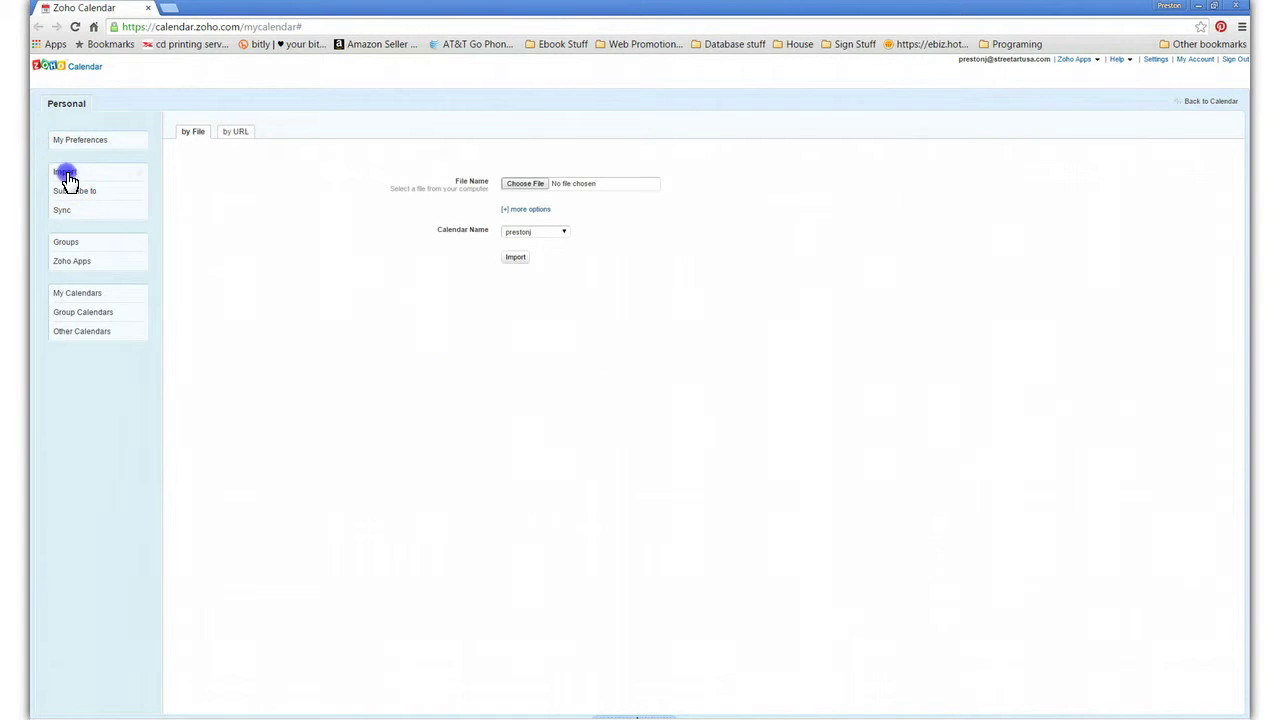
Choose default.ics from the T-Five schedules folder on the C: drive as the file to import.
left_click(530, 186)
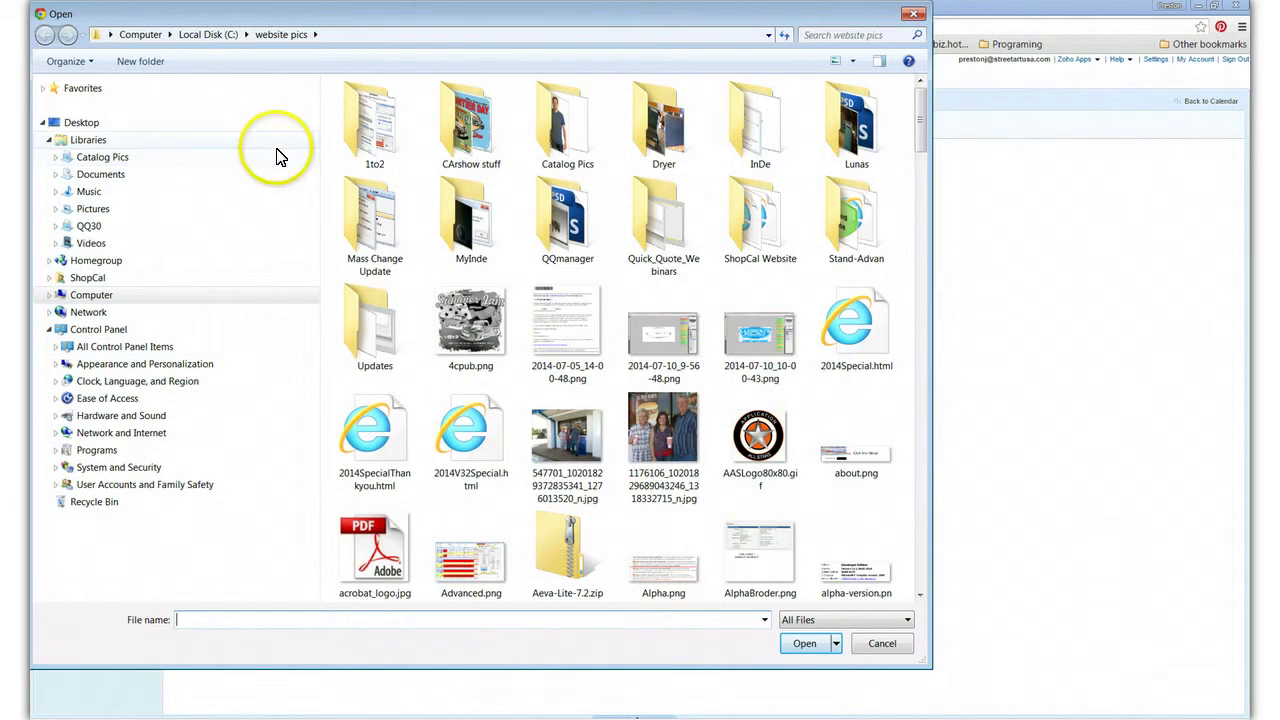
left_click(246, 35)
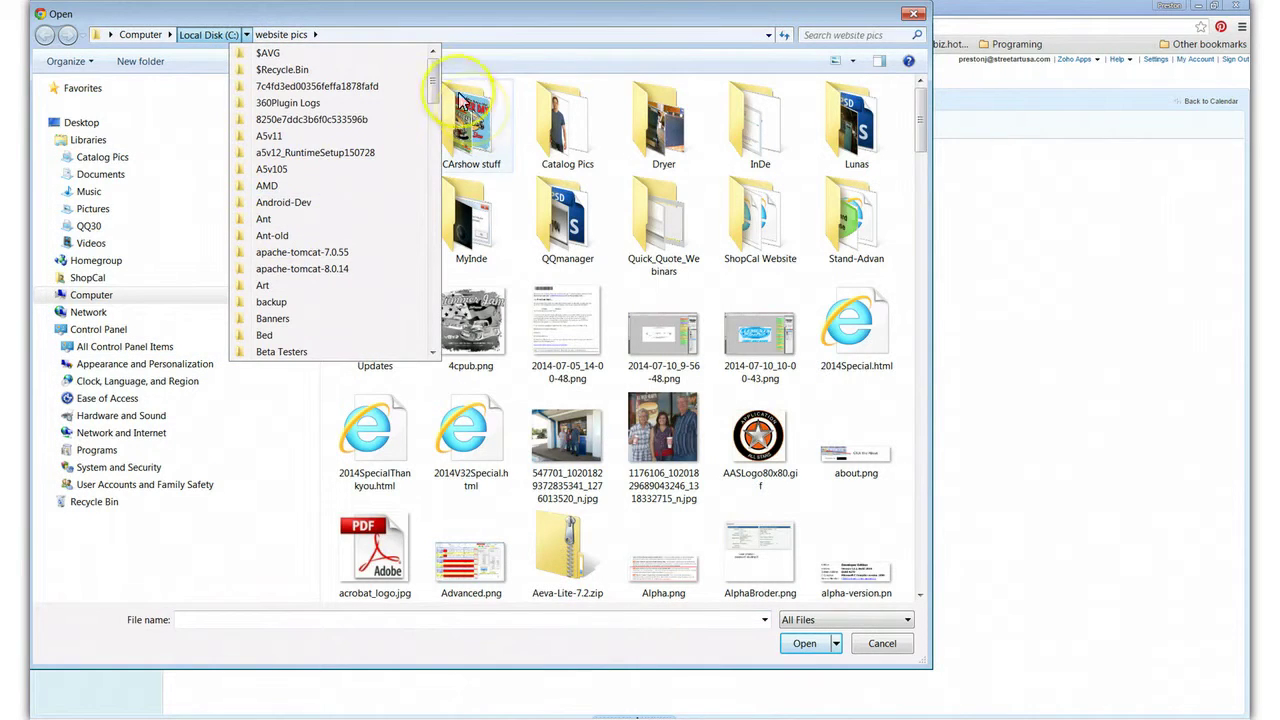
left_click_drag(436, 87, 425, 315)
left_click(253, 228)
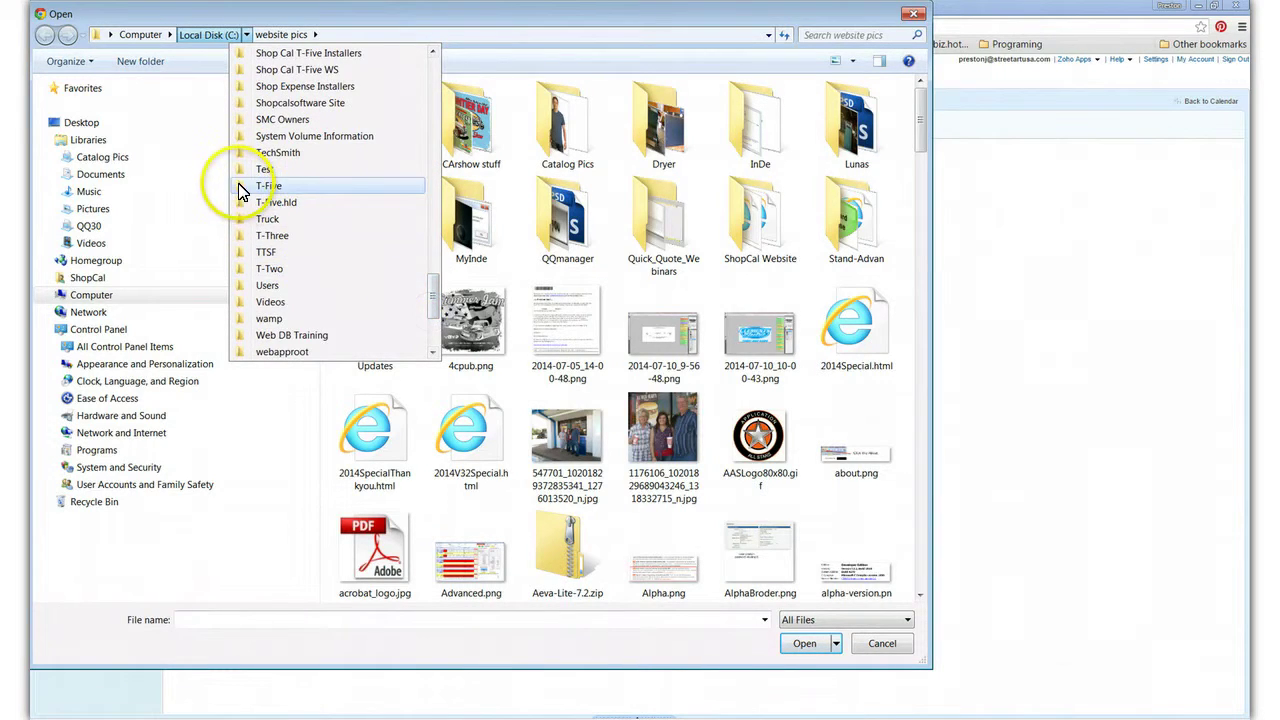
left_click(245, 187)
double_click(366, 148)
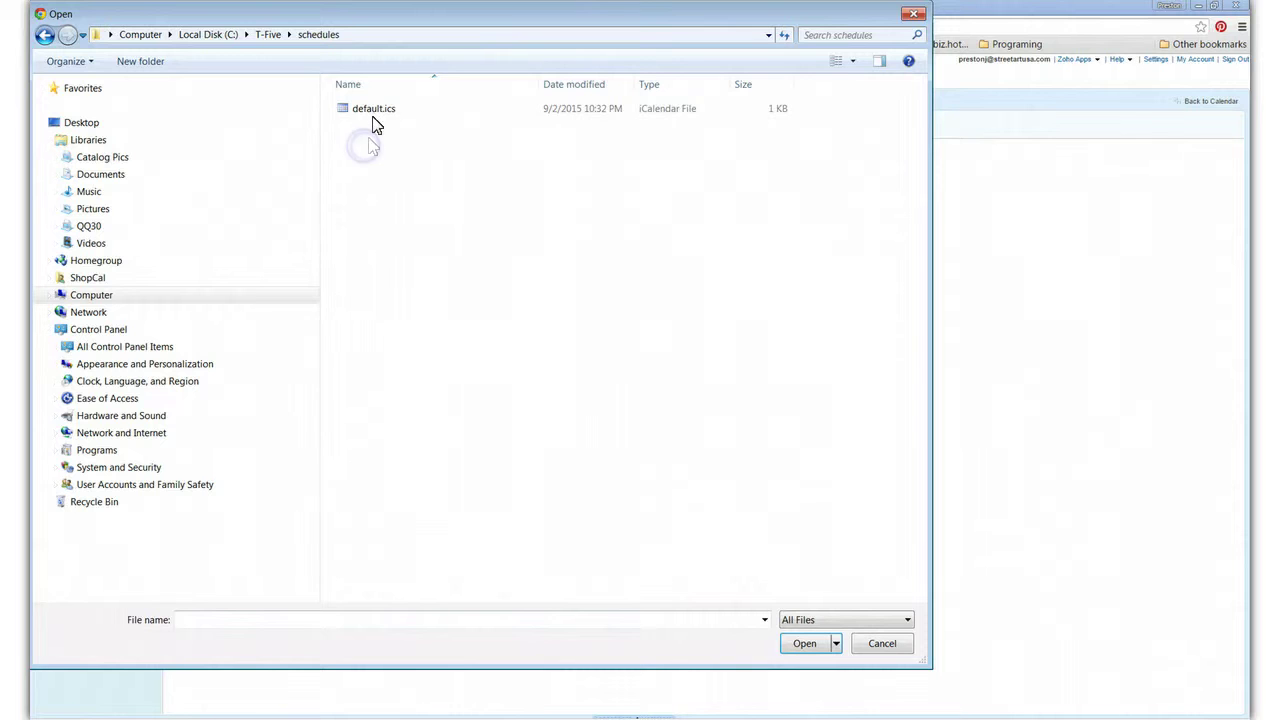
left_click(368, 110)
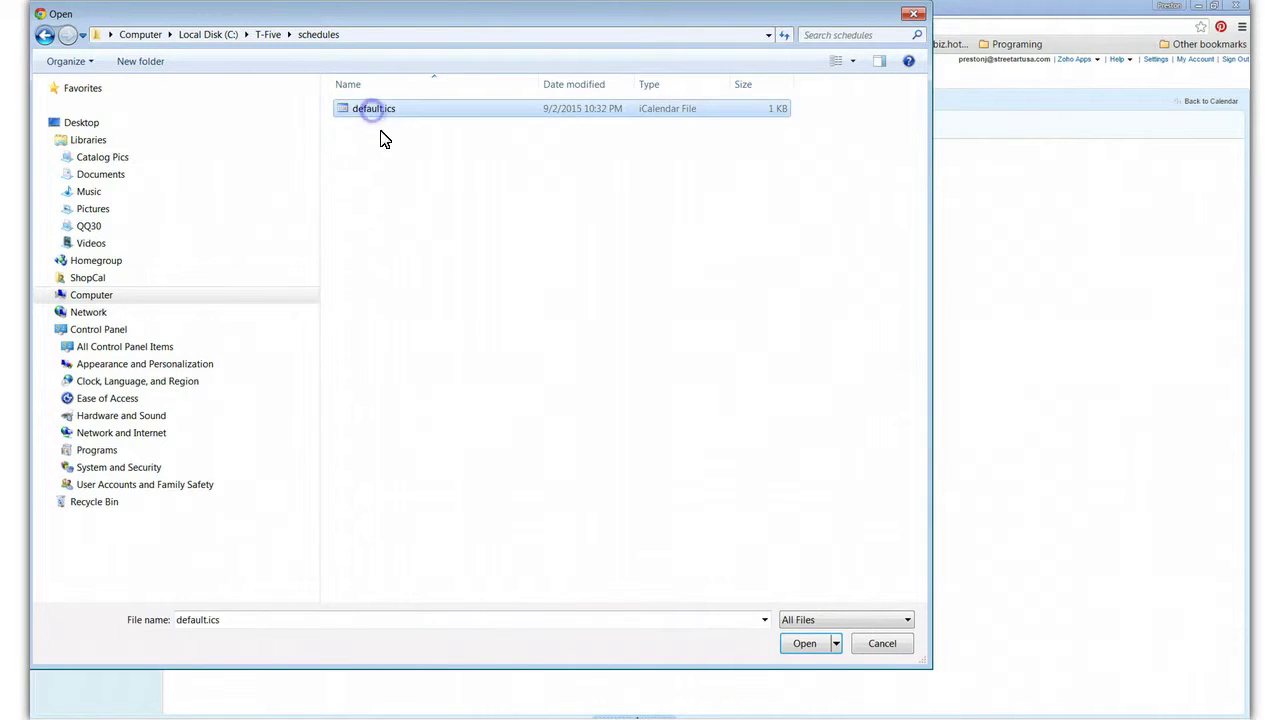
left_click(800, 643)
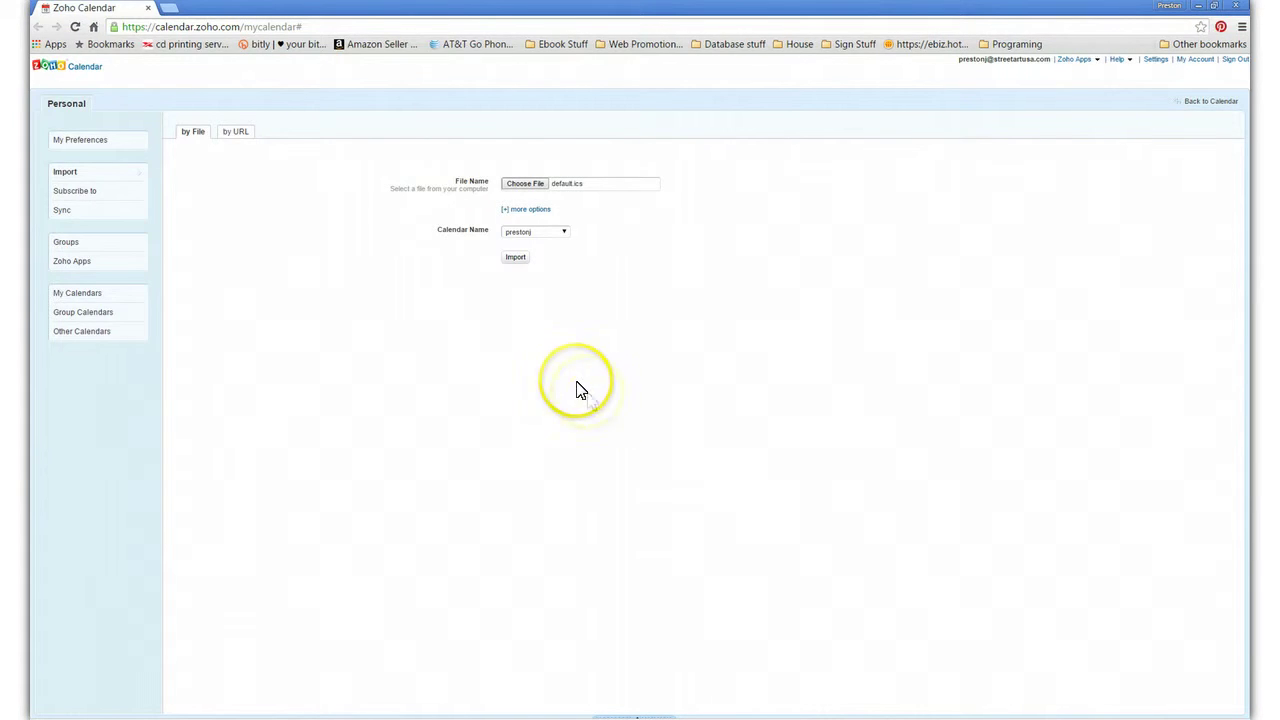
Import the chosen file into the preselected calendar and check the additional import options.
left_click(515, 259)
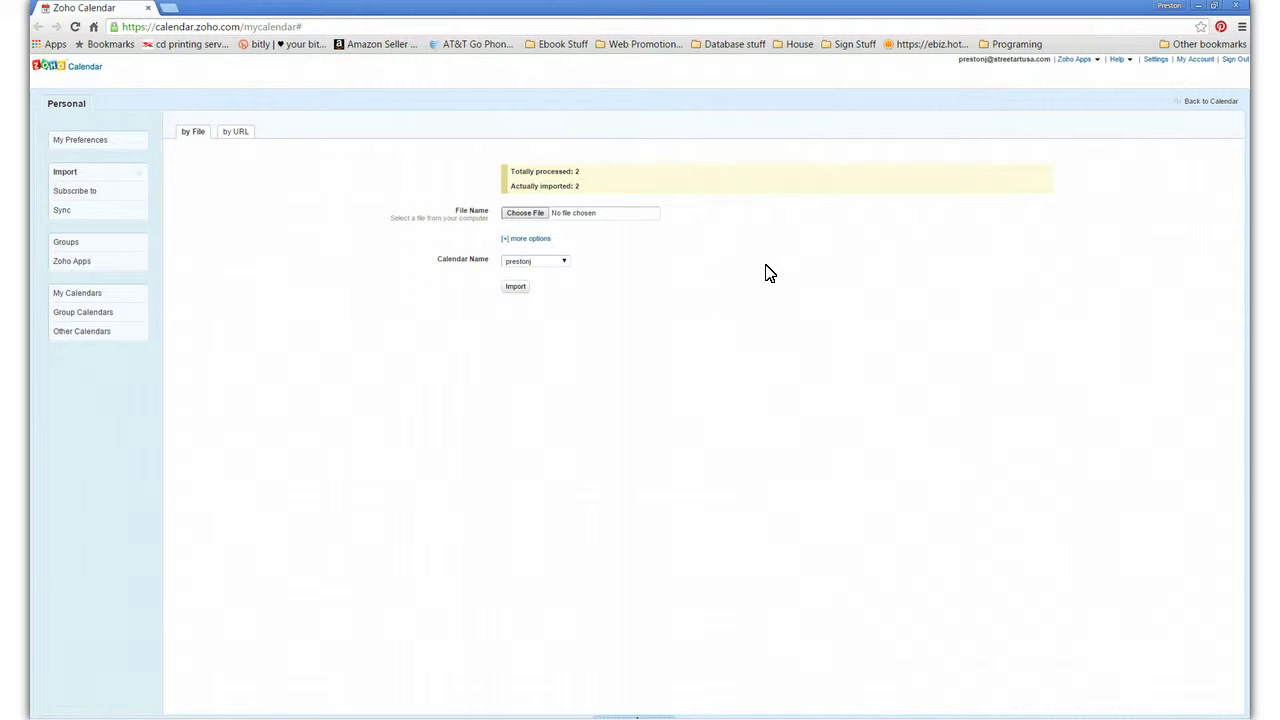
left_click(508, 243)
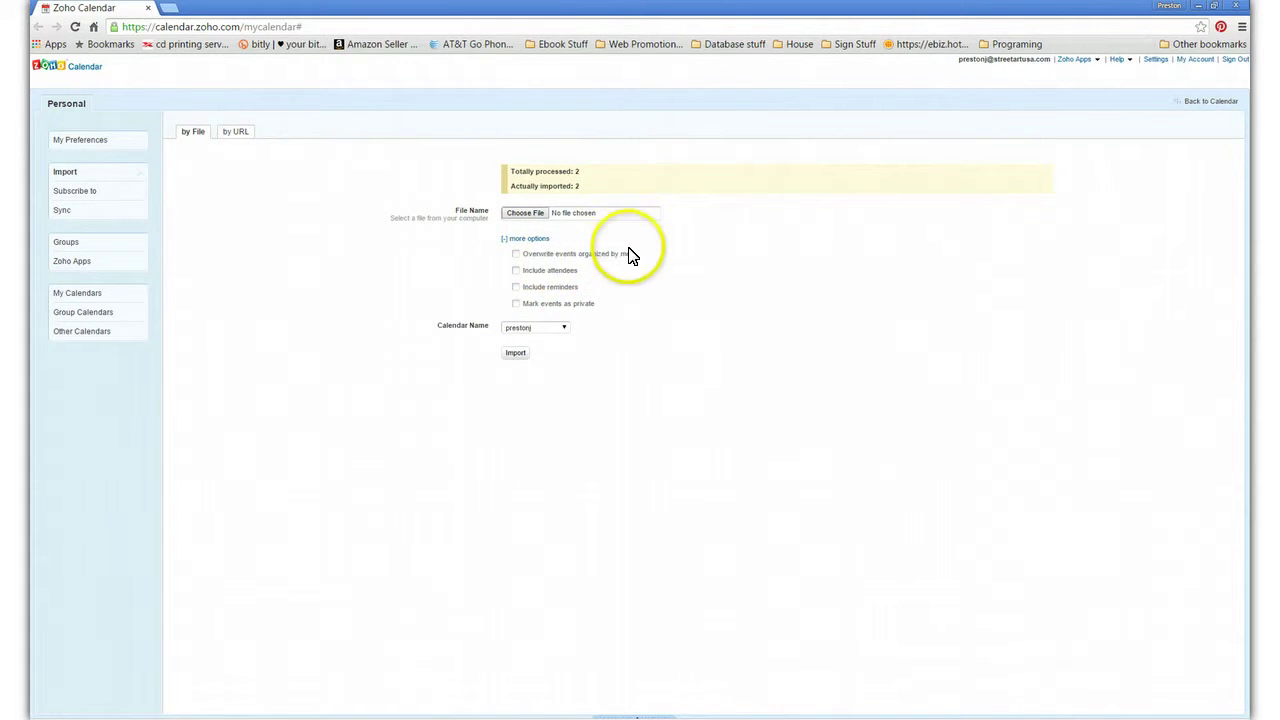
left_click(510, 243)
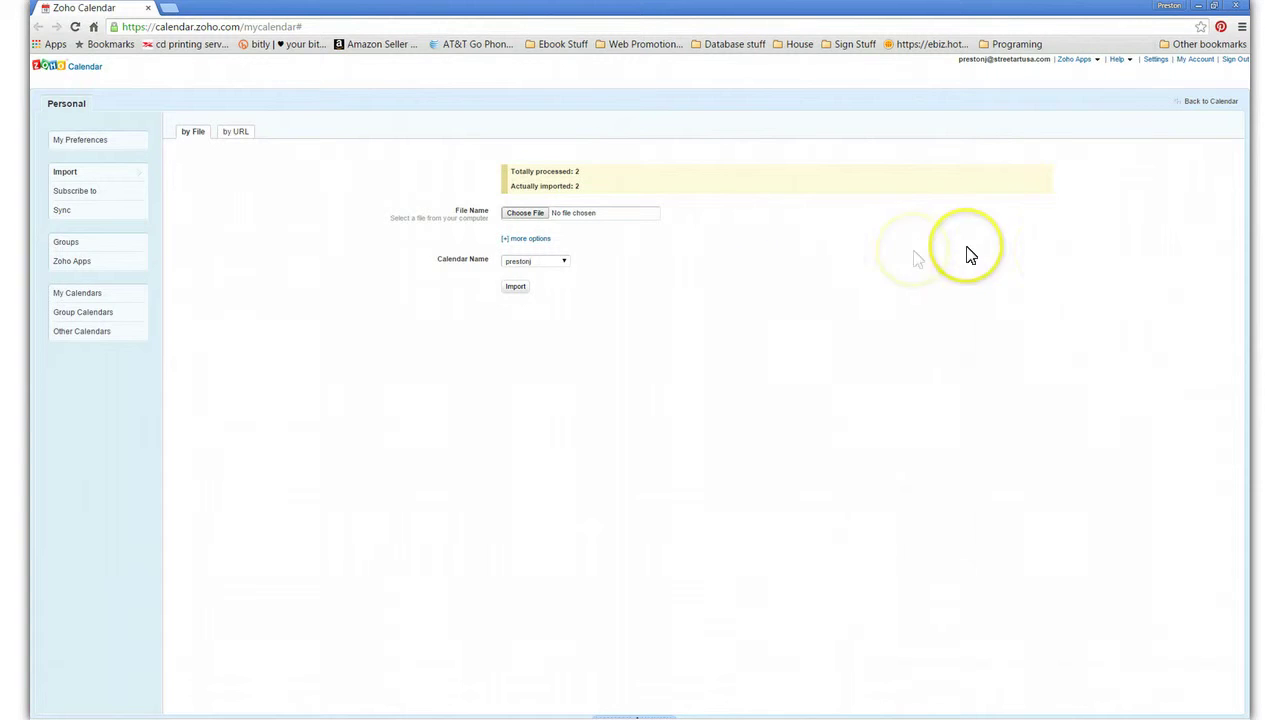
Go back to the calendar and view the full details of the imported event 1003 on September 3.
left_click(1212, 102)
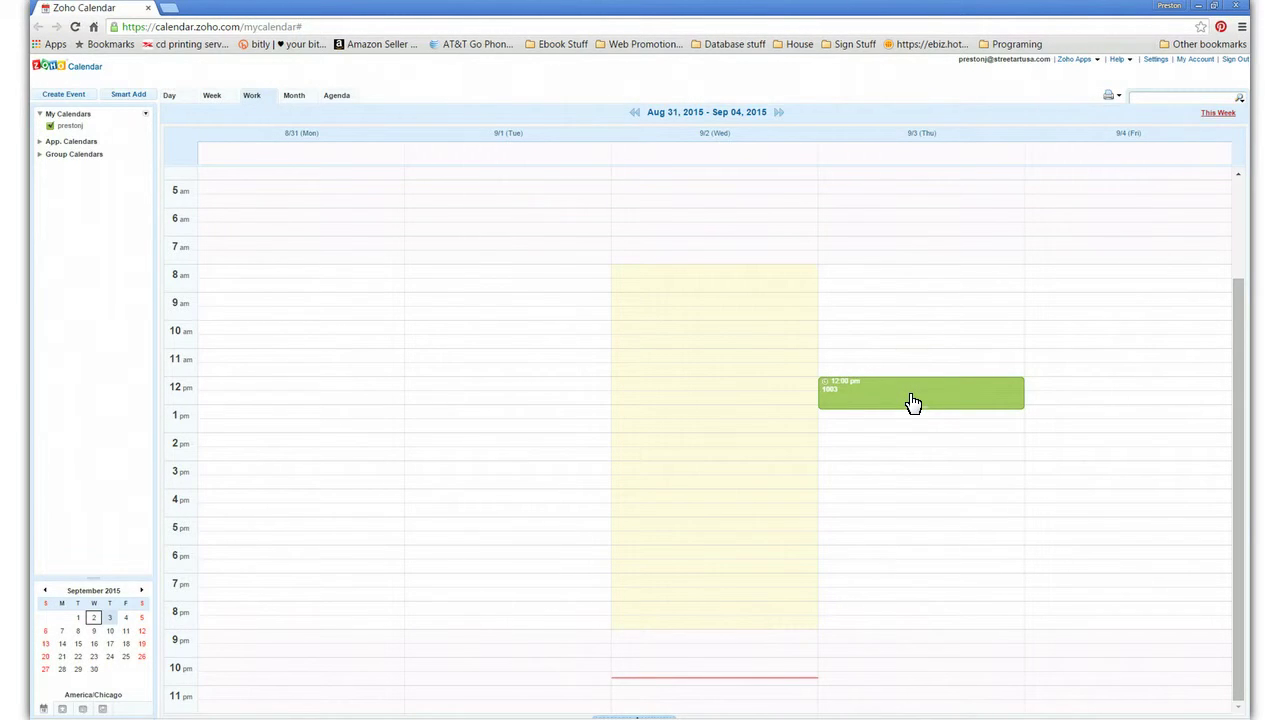
left_click(963, 410)
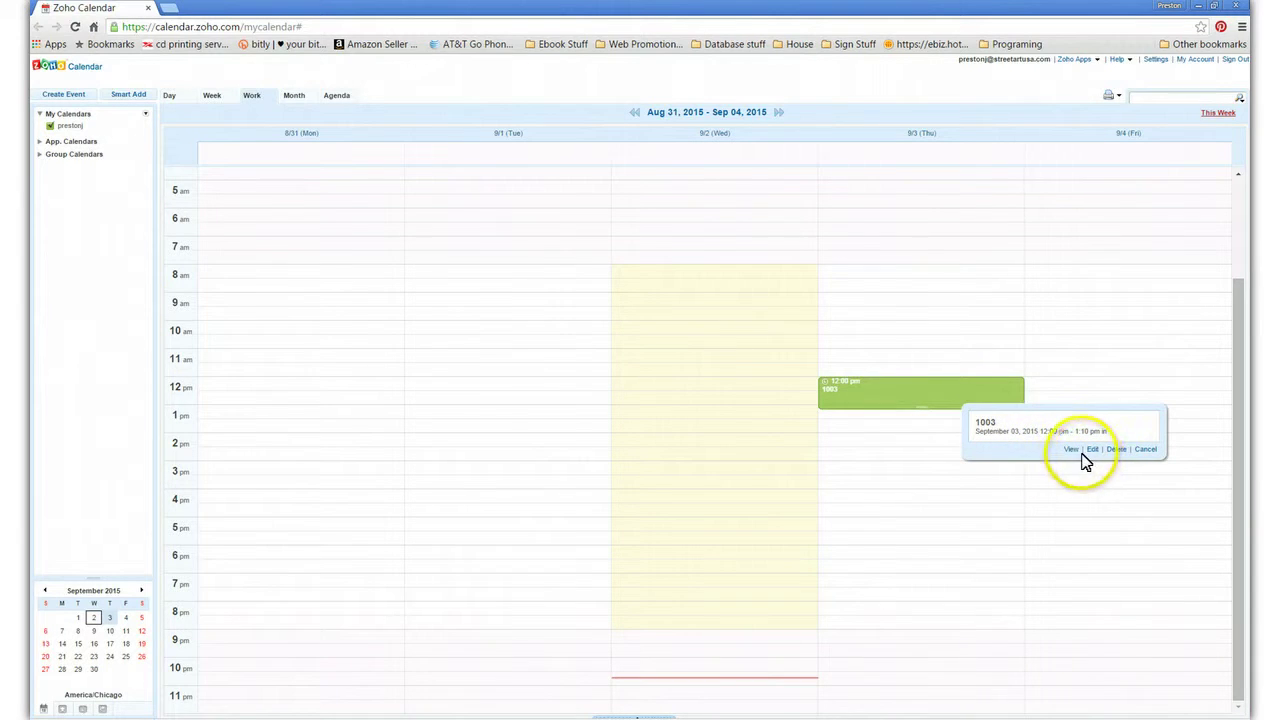
left_click(1073, 452)
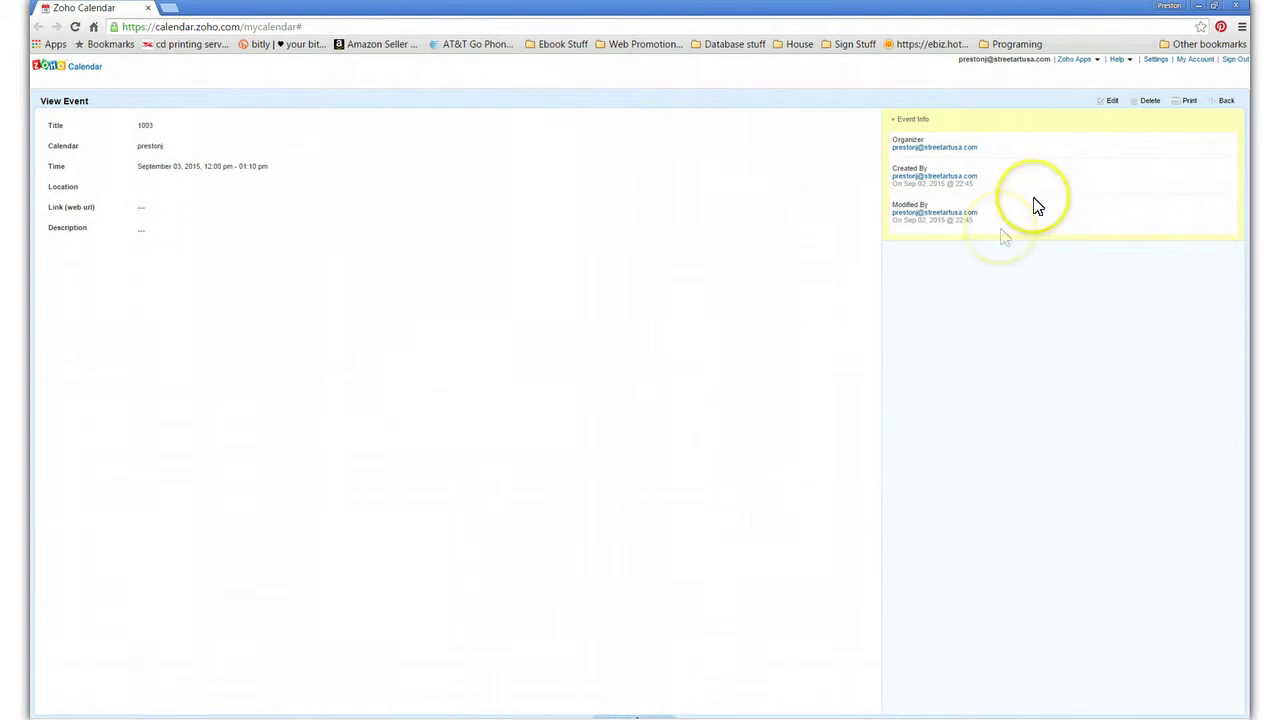
left_click(1228, 102)
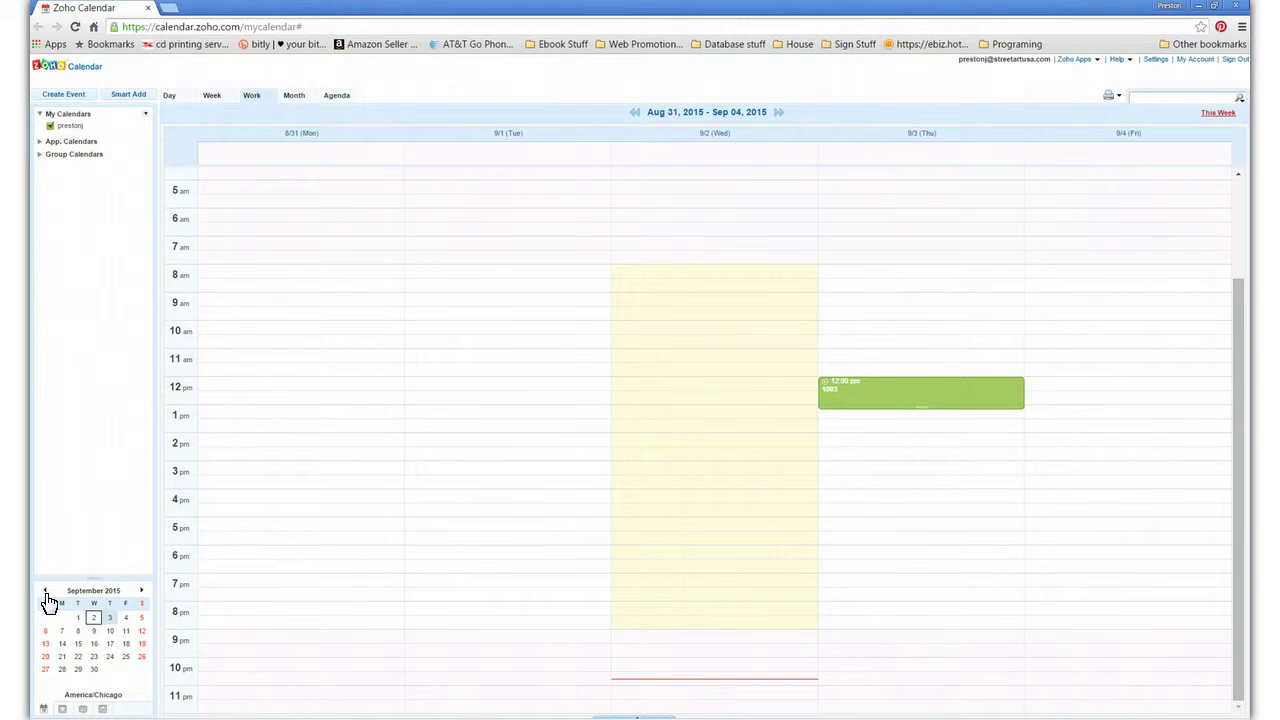
Show the week of August 24, 2015 and view the full details of the 7 603d ACOMS event on August 27.
left_click(46, 592)
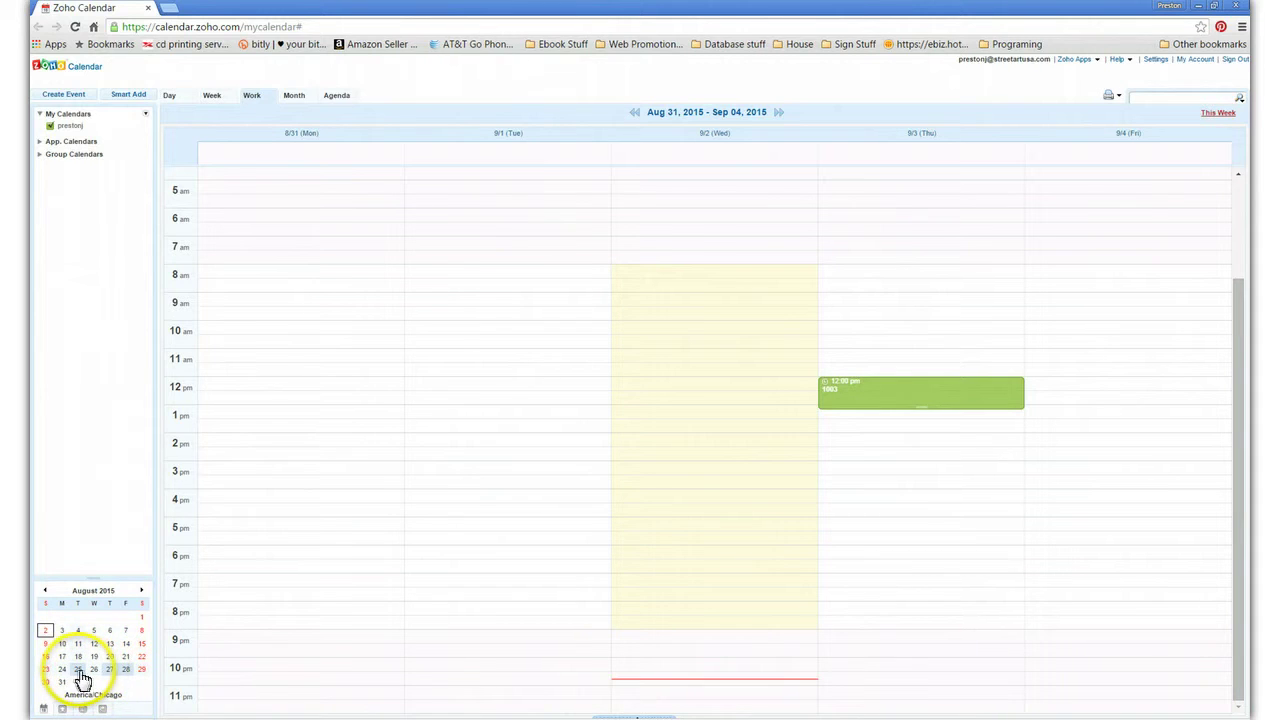
left_click(78, 669)
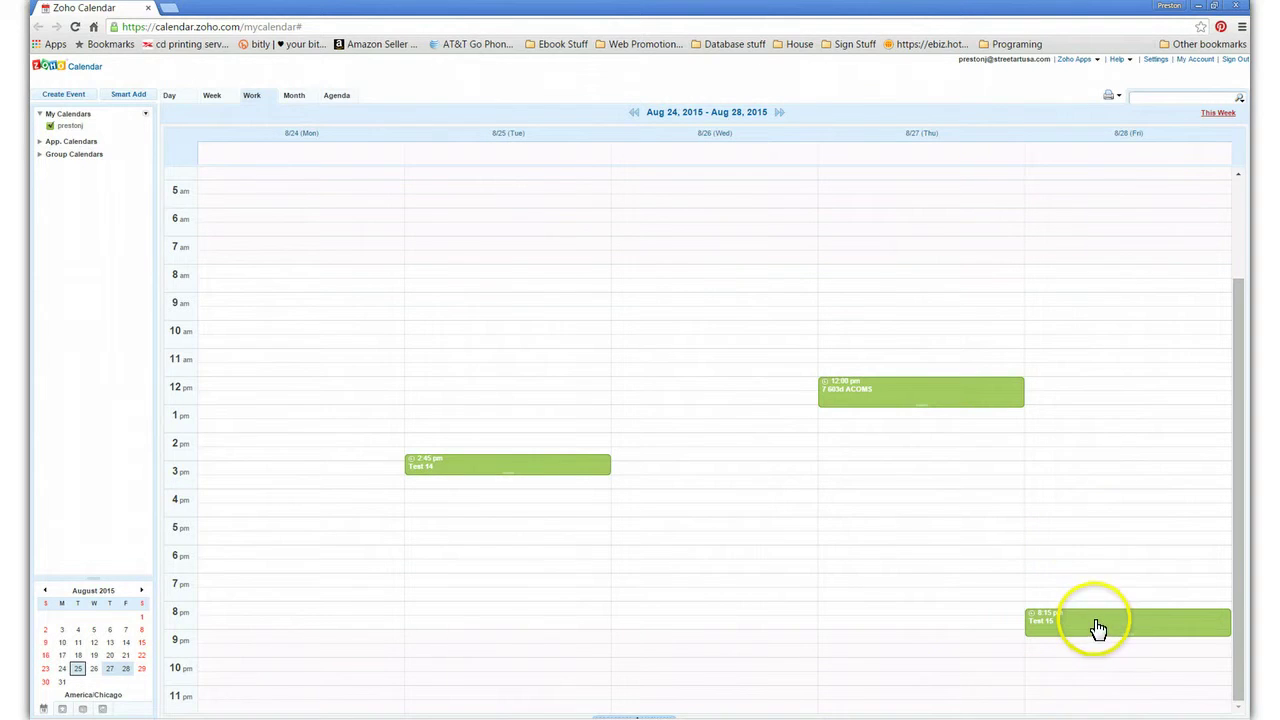
left_click(906, 396)
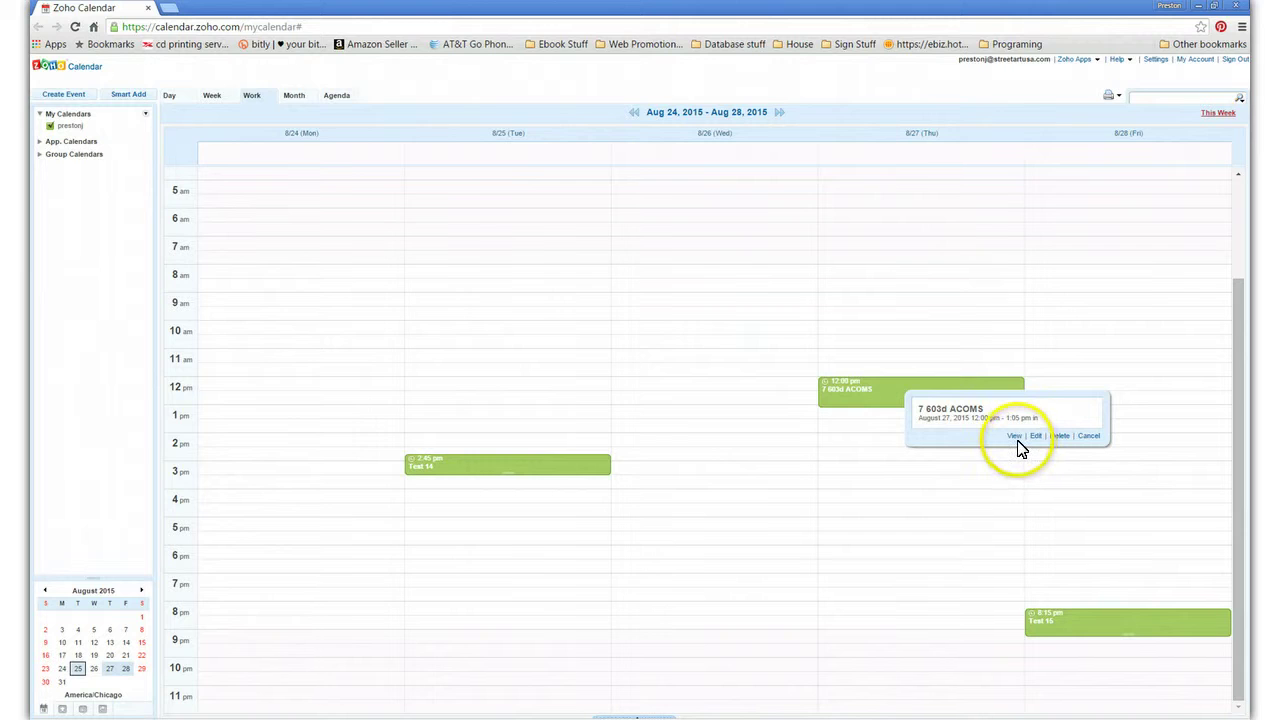
left_click(1016, 442)
left_click(1016, 440)
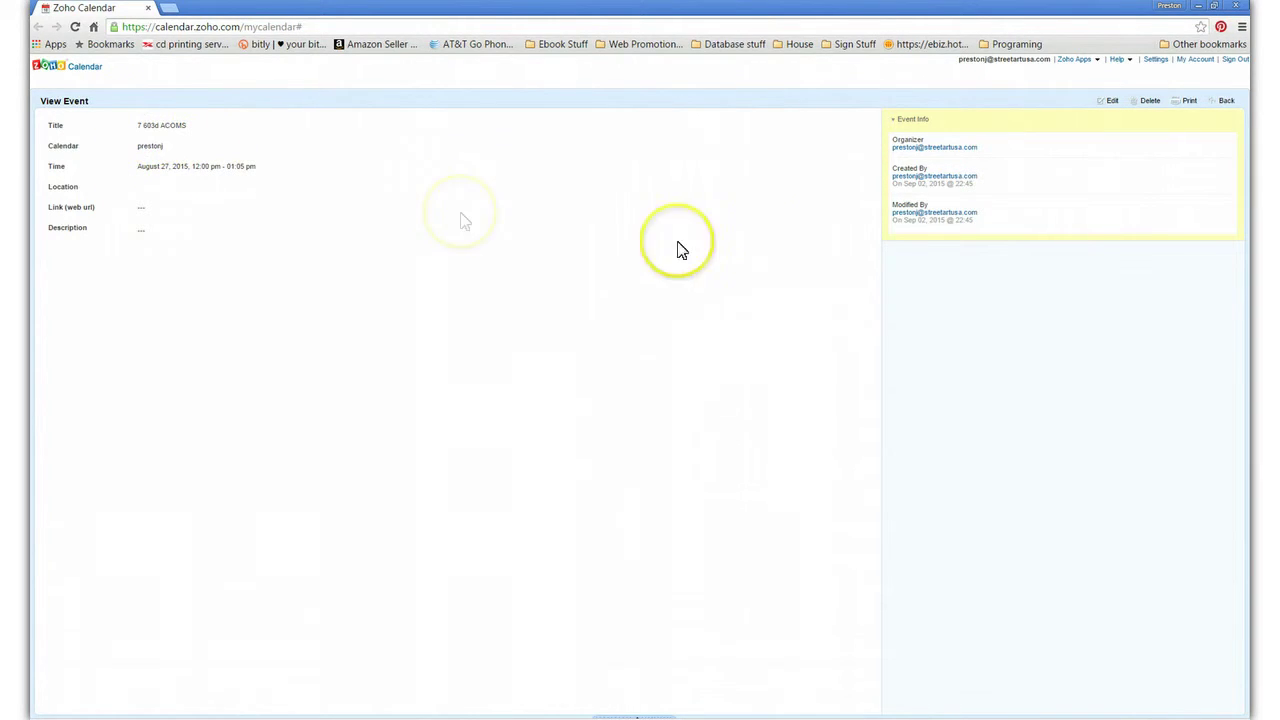
left_click(1223, 104)
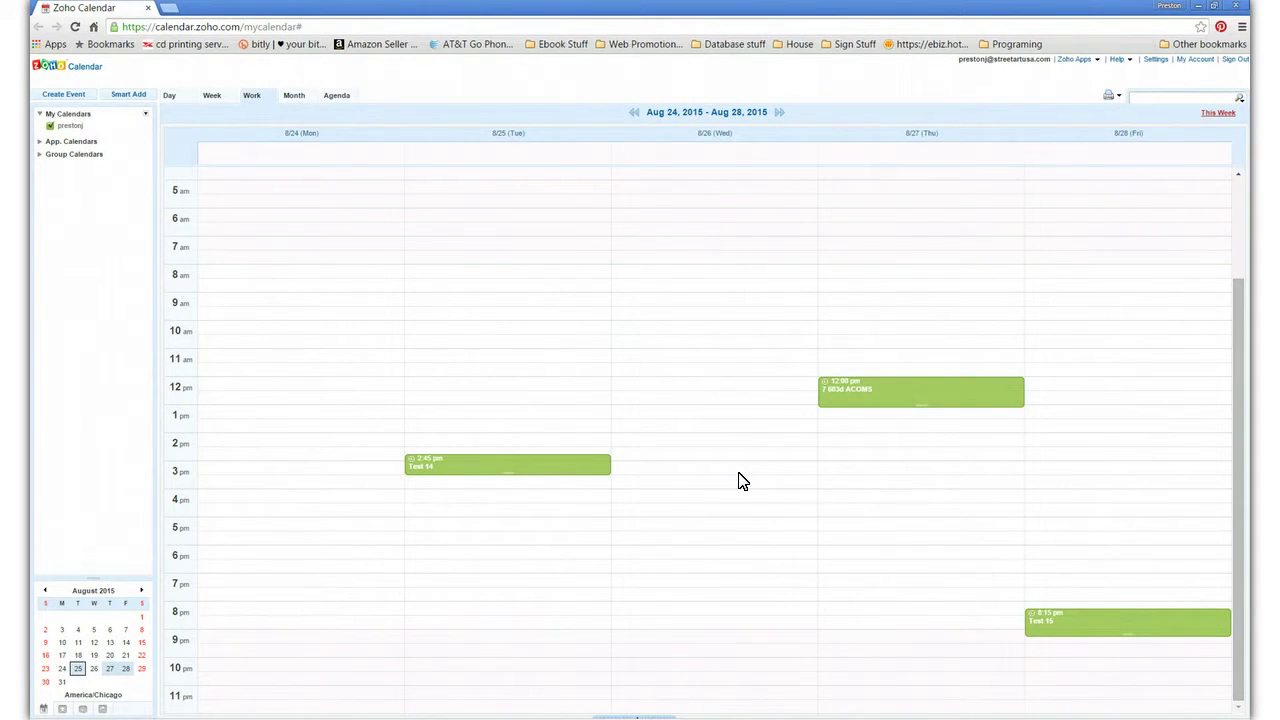
Switch back to Shop Cal T-Five and reopen the schedules review from the main menu.
left_click(726, 511)
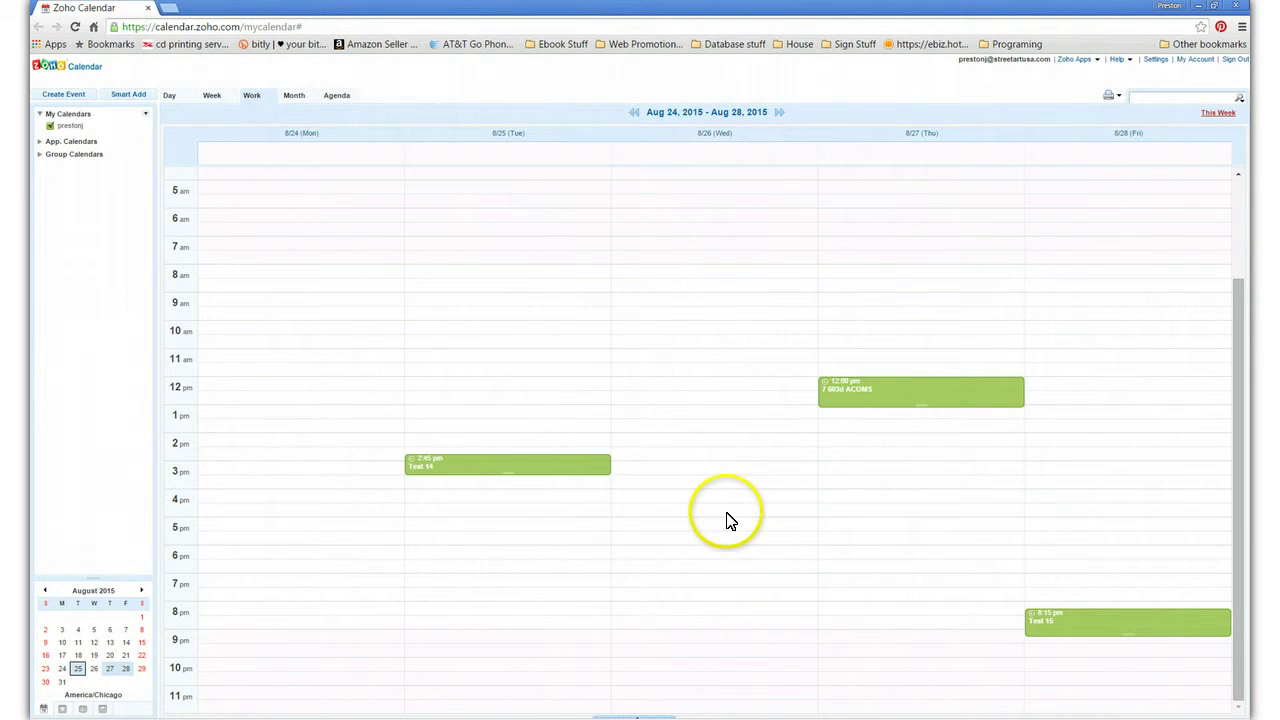
left_click(723, 591)
left_click(786, 700)
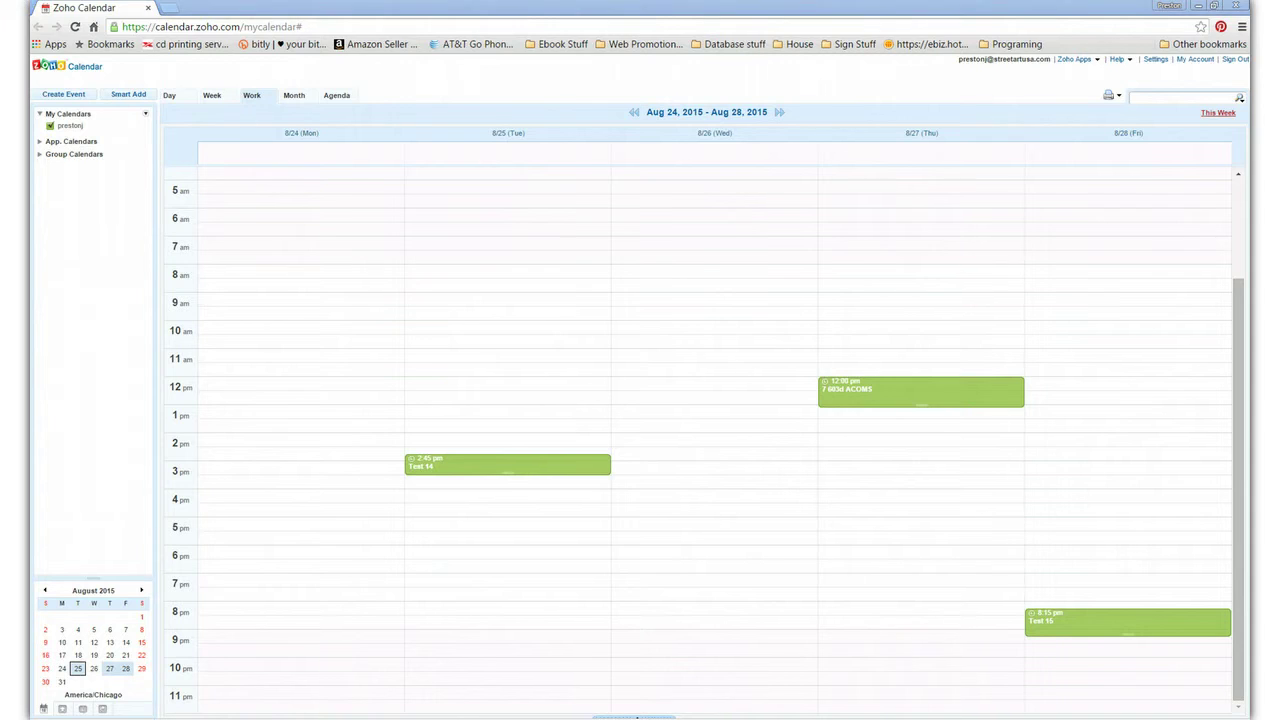
left_click(663, 623)
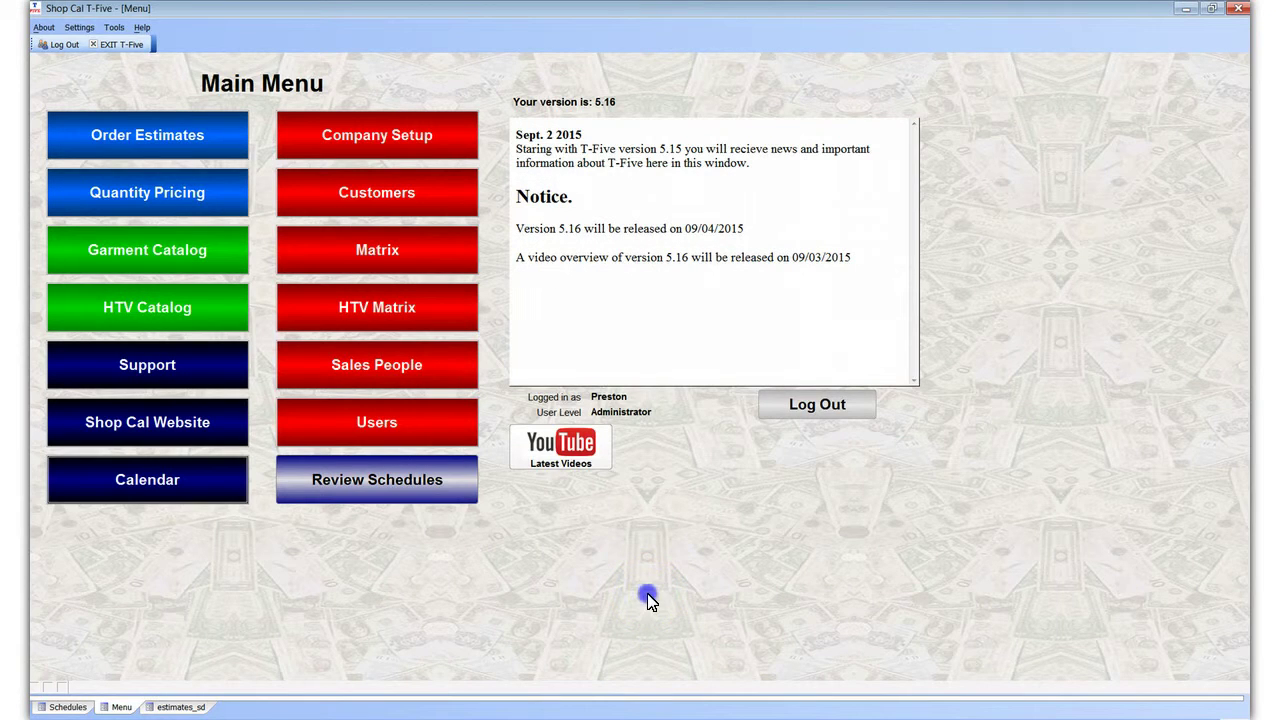
left_click(743, 532)
mouse_move(138, 716)
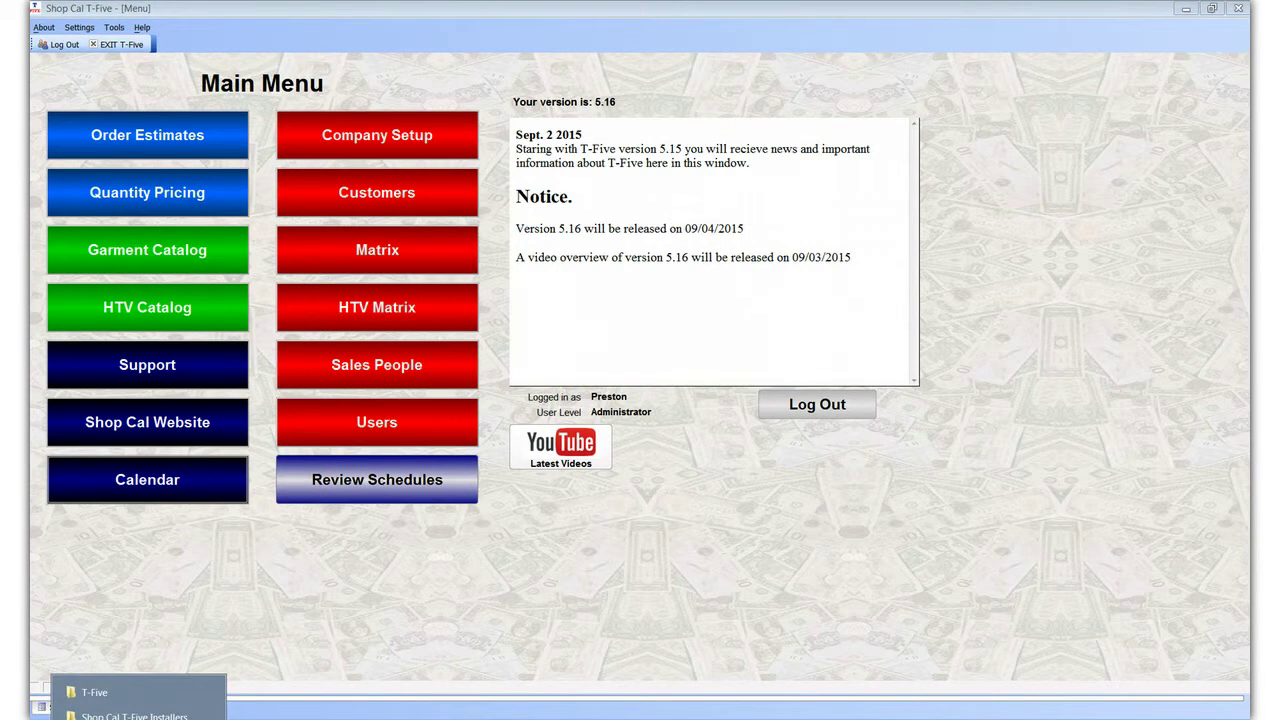
left_click(115, 705)
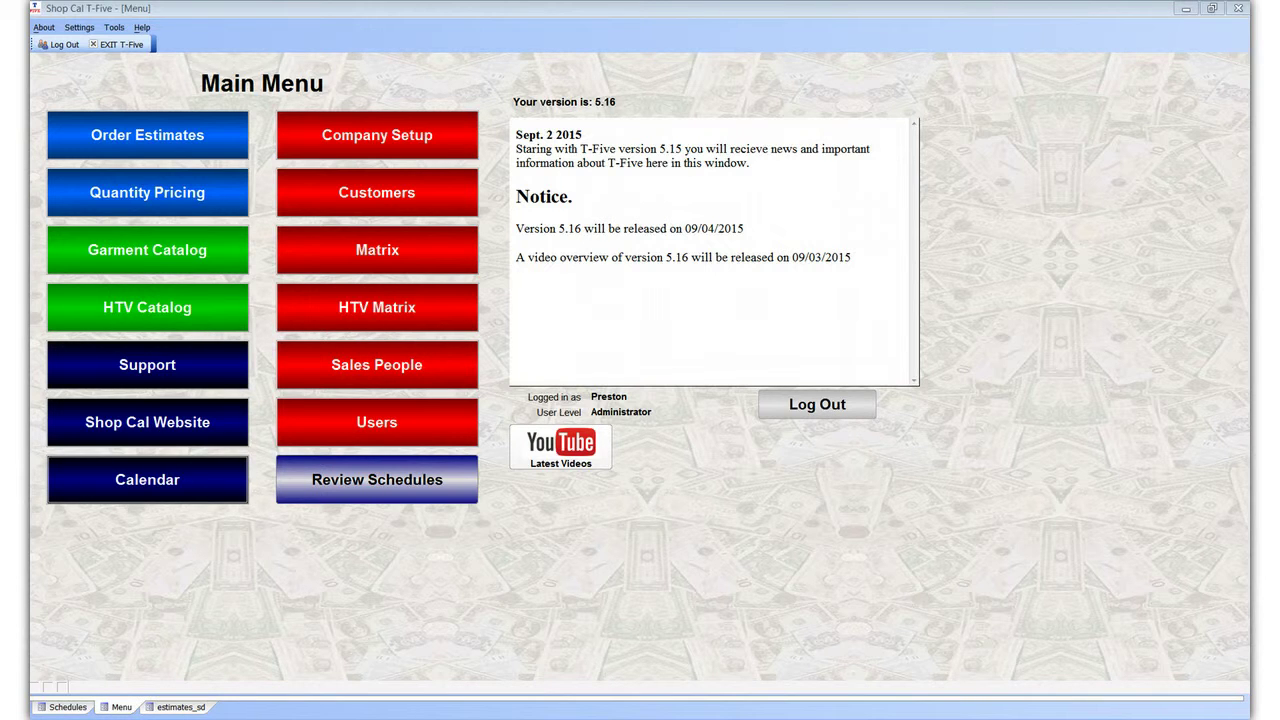
left_click(417, 490)
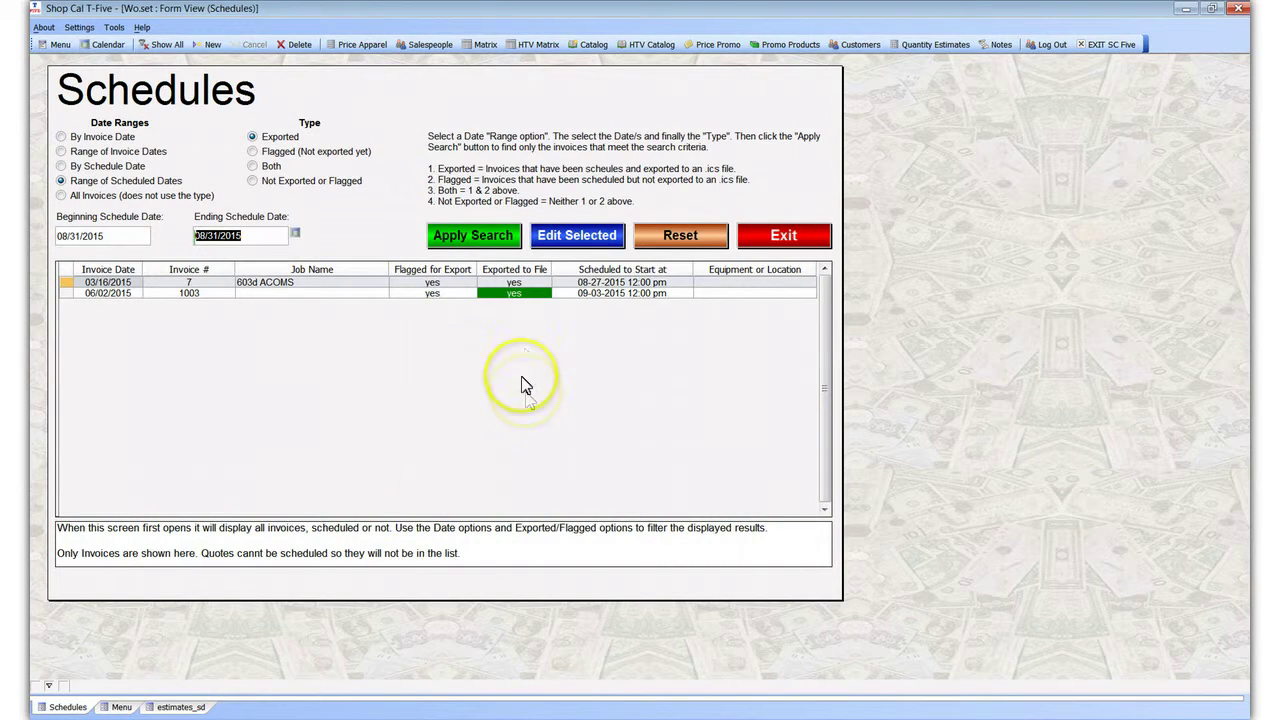